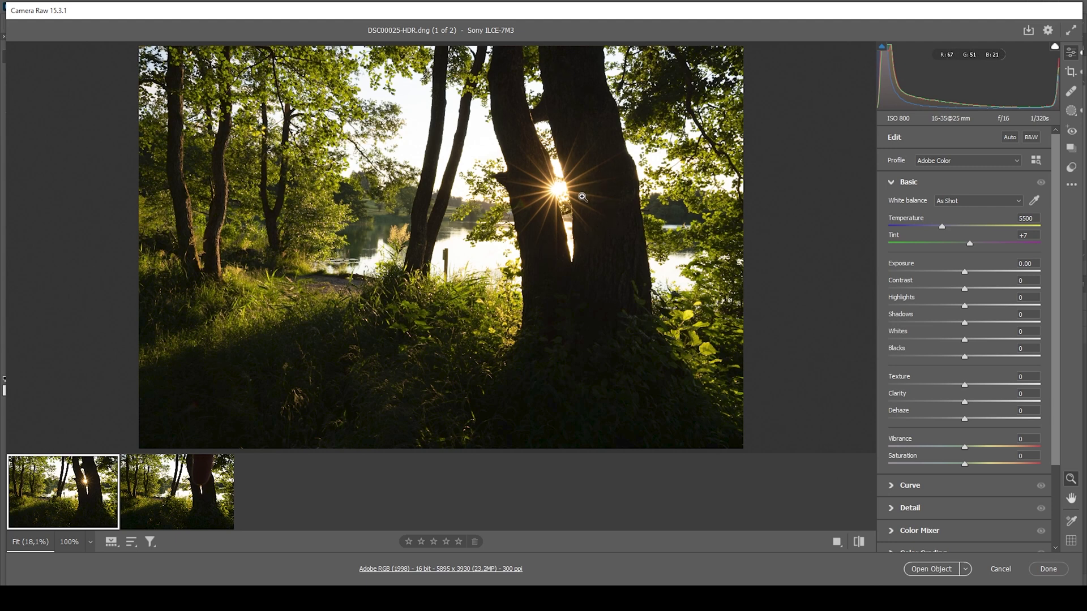
Flip between the sun-star exposure and the finger-blocked exposure to compare them.
click(181, 501)
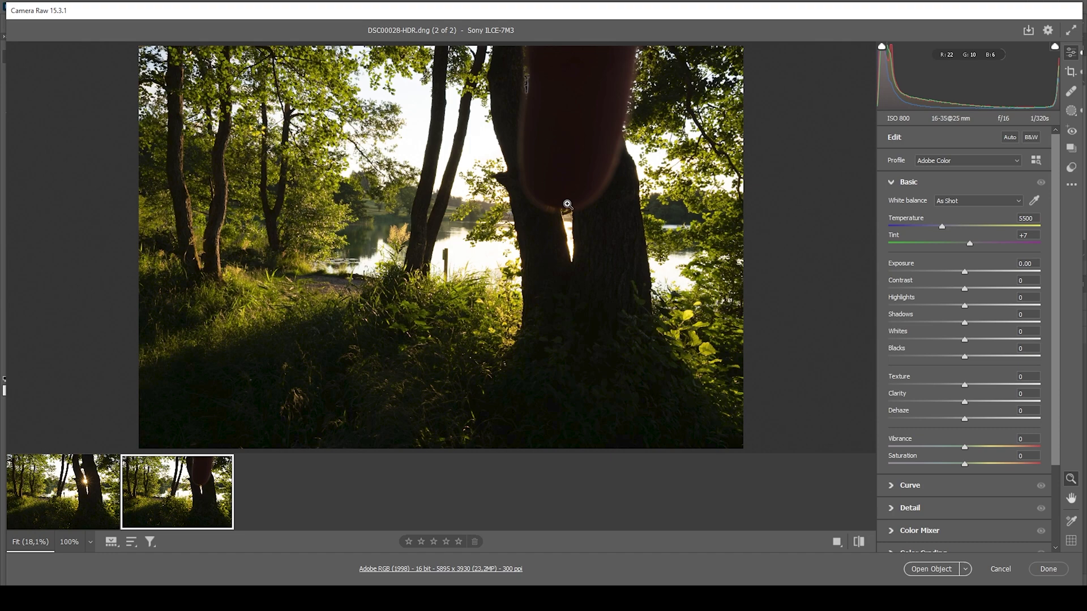
click(80, 519)
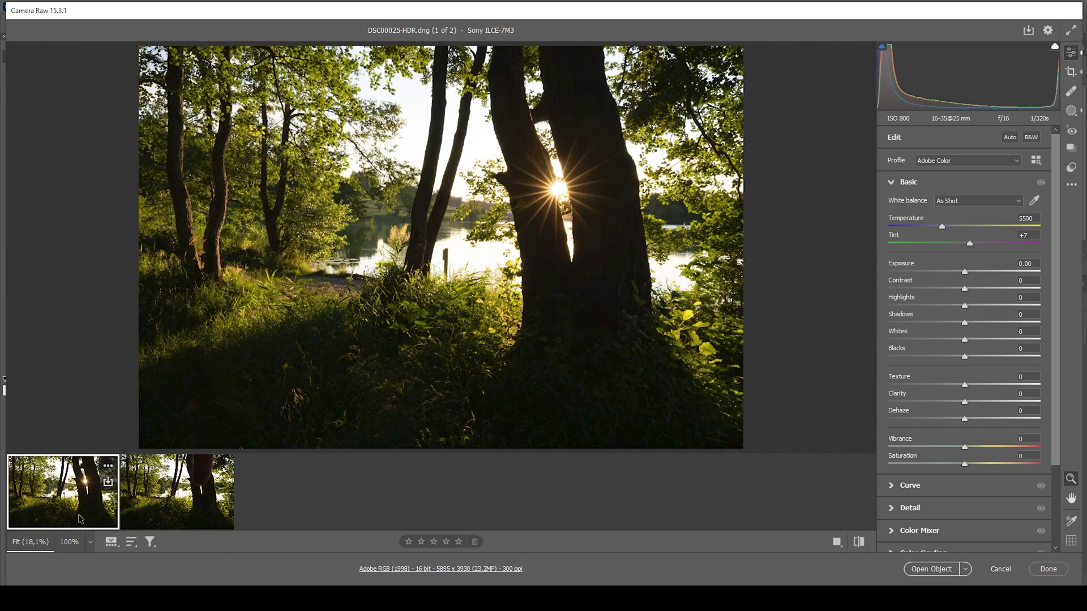
click(191, 506)
click(56, 515)
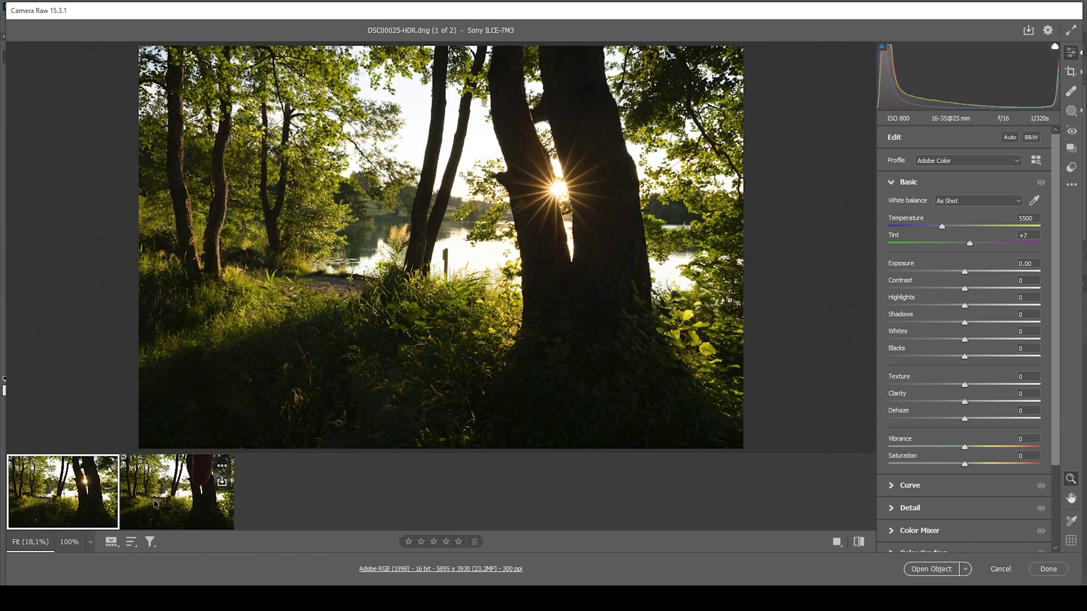
click(175, 503)
click(79, 509)
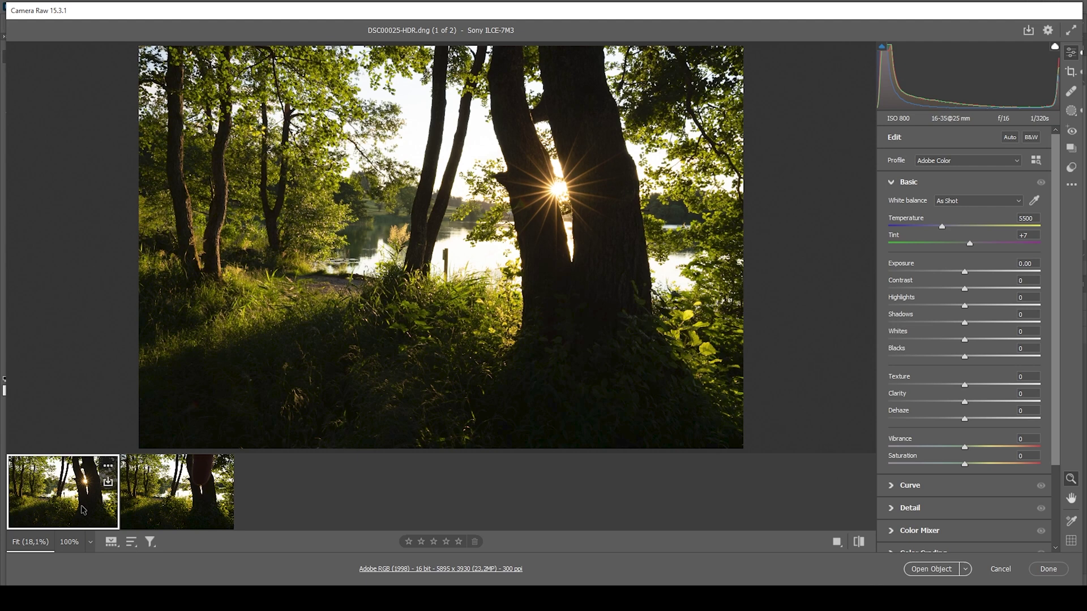
Apply the Adobe Landscape profile with temperature 5450, tint +24 and exposure +1.25.
click(955, 162)
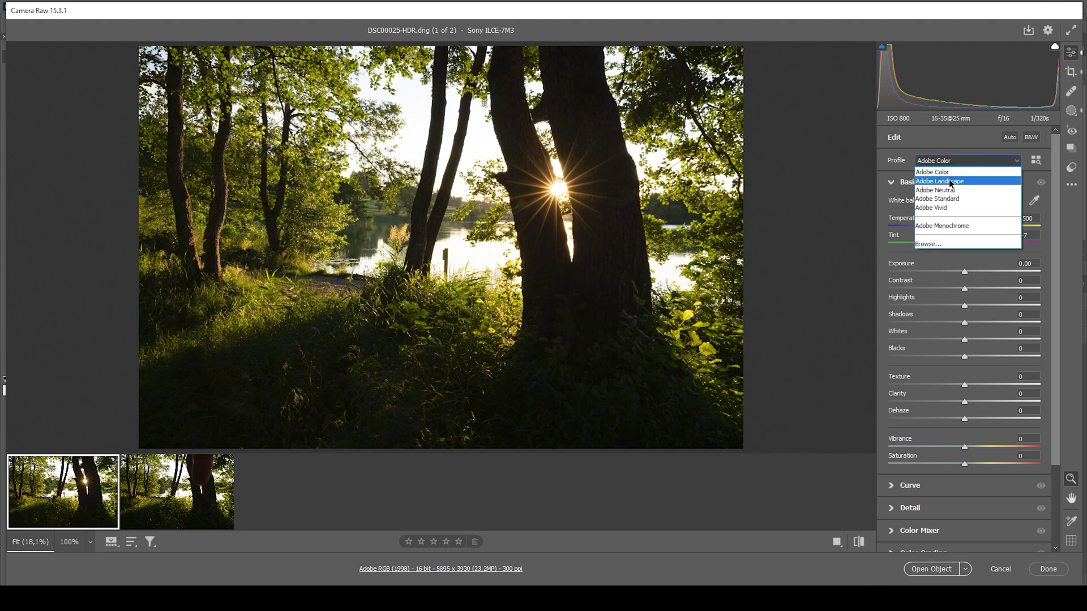
click(950, 181)
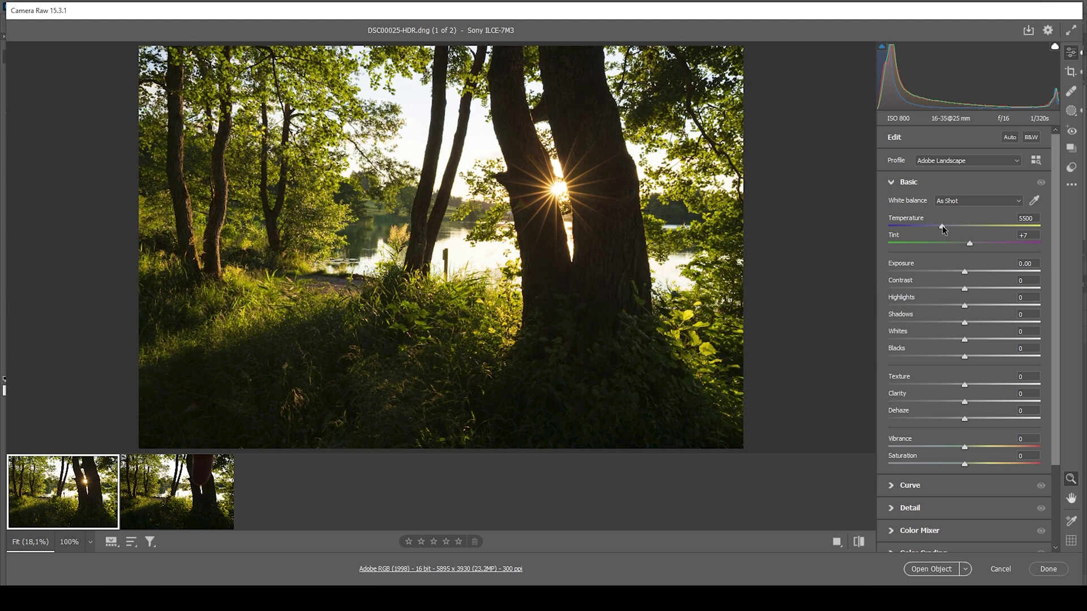
drag(941, 225, 938, 225)
click(940, 227)
drag(970, 244, 976, 243)
drag(964, 272, 974, 274)
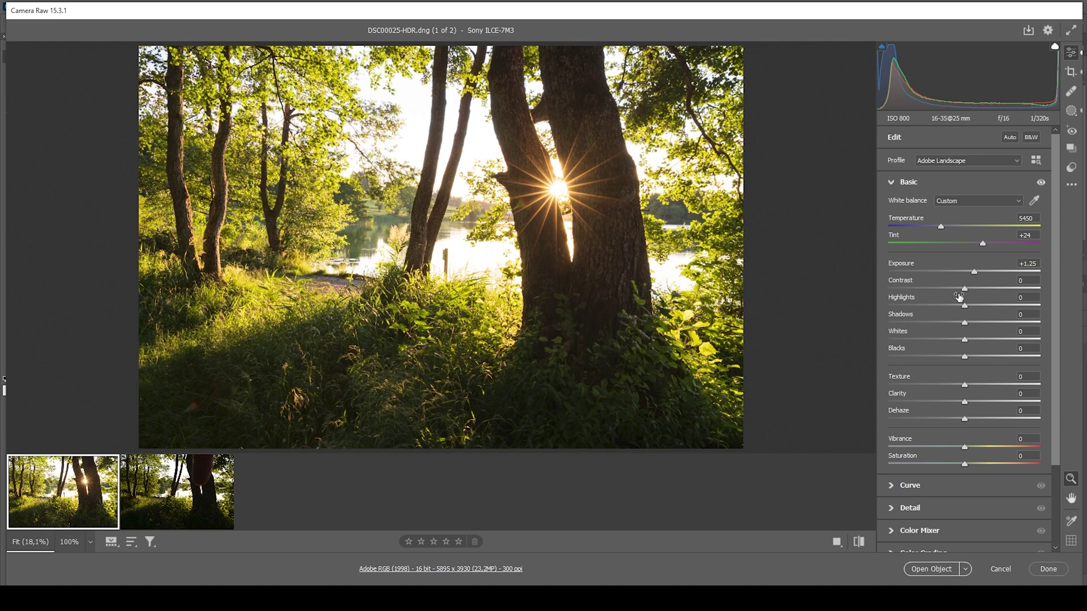
click(930, 305)
Set highlights to -79, shadows to +15 and blacks to +54.
drag(928, 304, 904, 304)
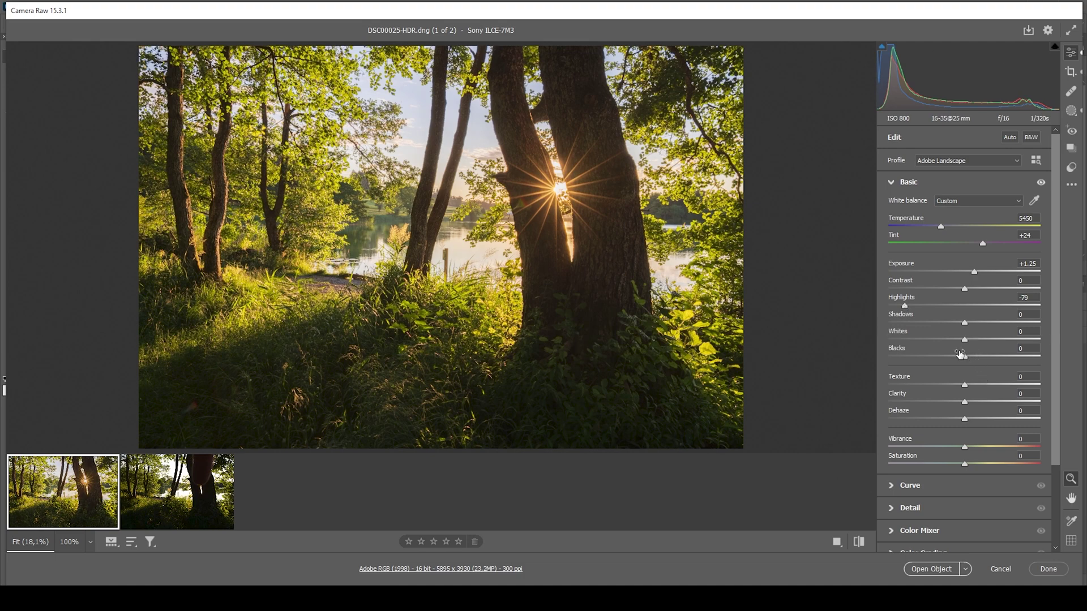
drag(964, 323, 975, 323)
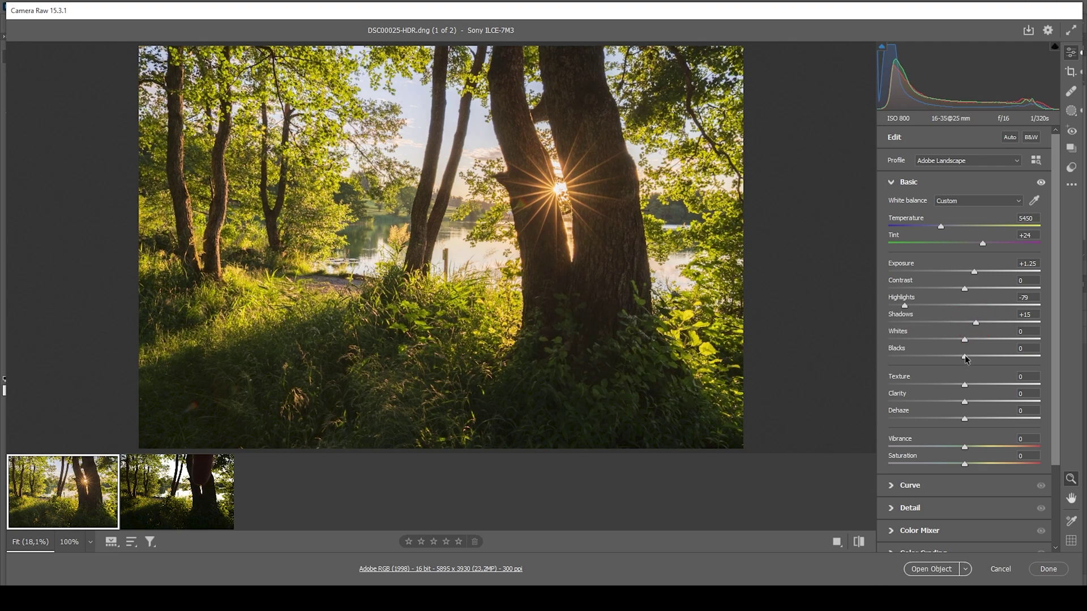
drag(965, 358, 999, 358)
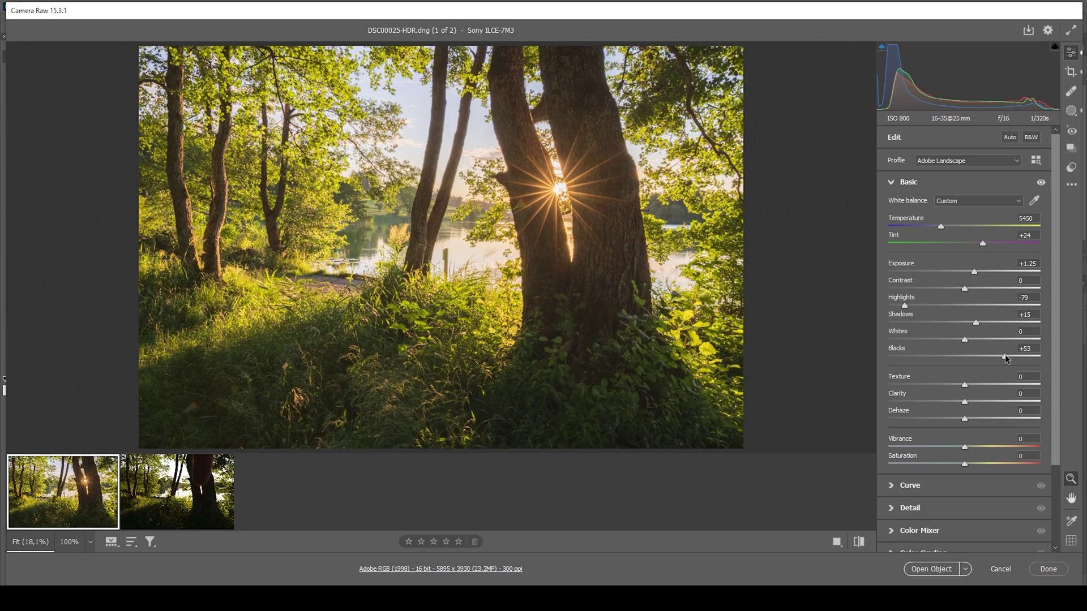
drag(1004, 354, 1005, 355)
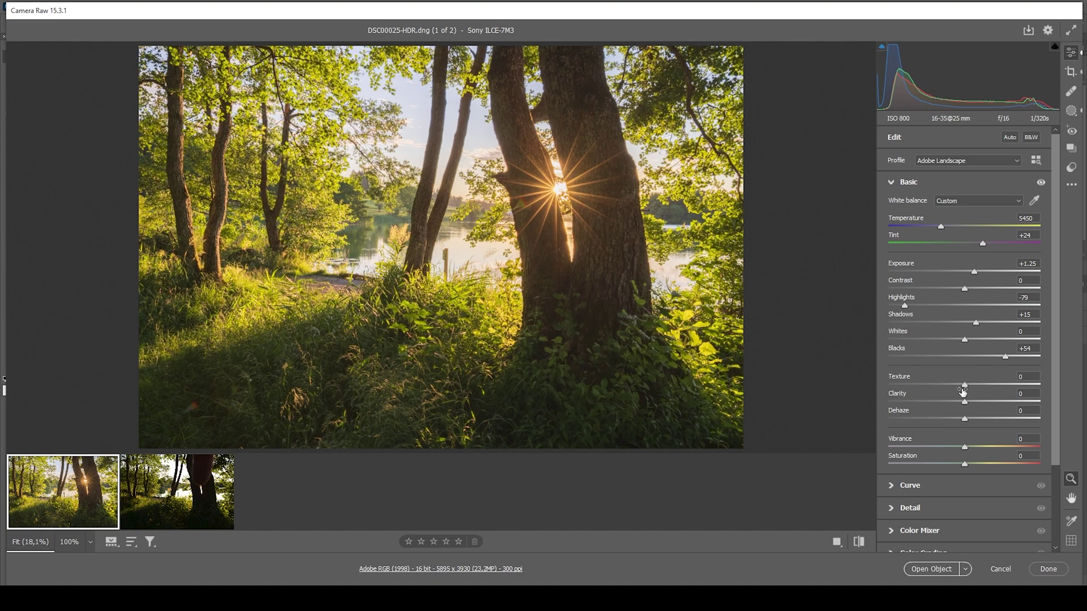
Set texture +7, clarity -4 and dehaze -7, then compare against the unedited original.
drag(964, 387, 969, 389)
drag(964, 403, 961, 402)
drag(964, 418, 961, 420)
drag(957, 417, 959, 417)
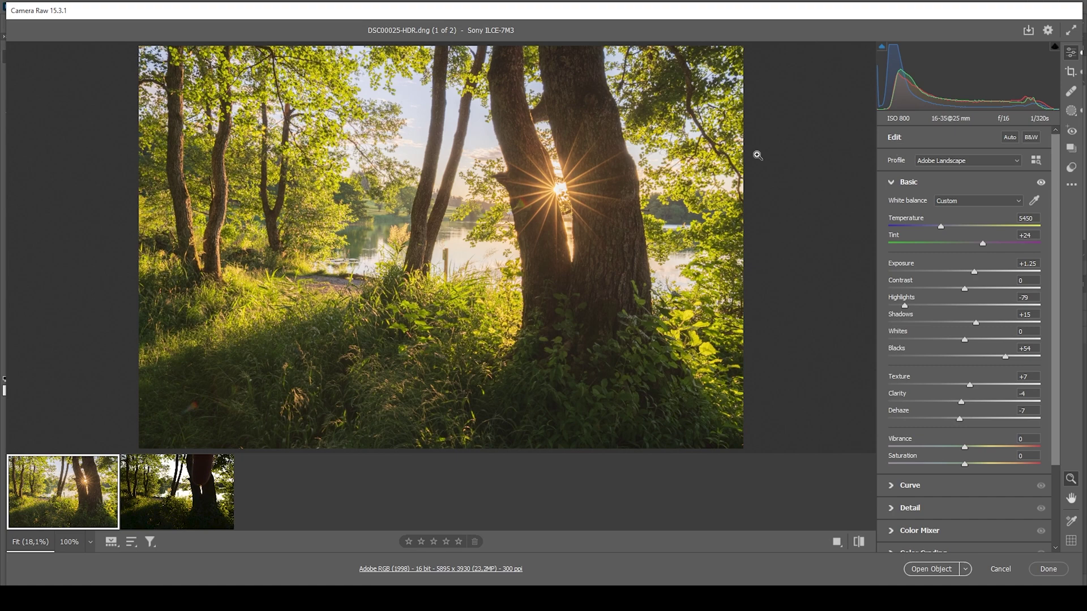
click(859, 542)
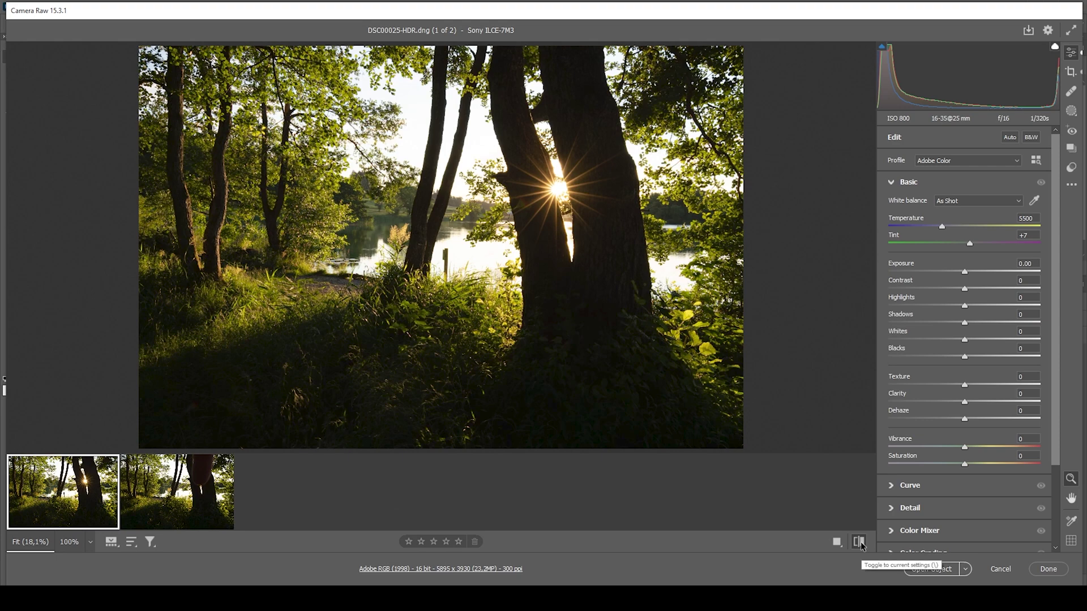
click(859, 542)
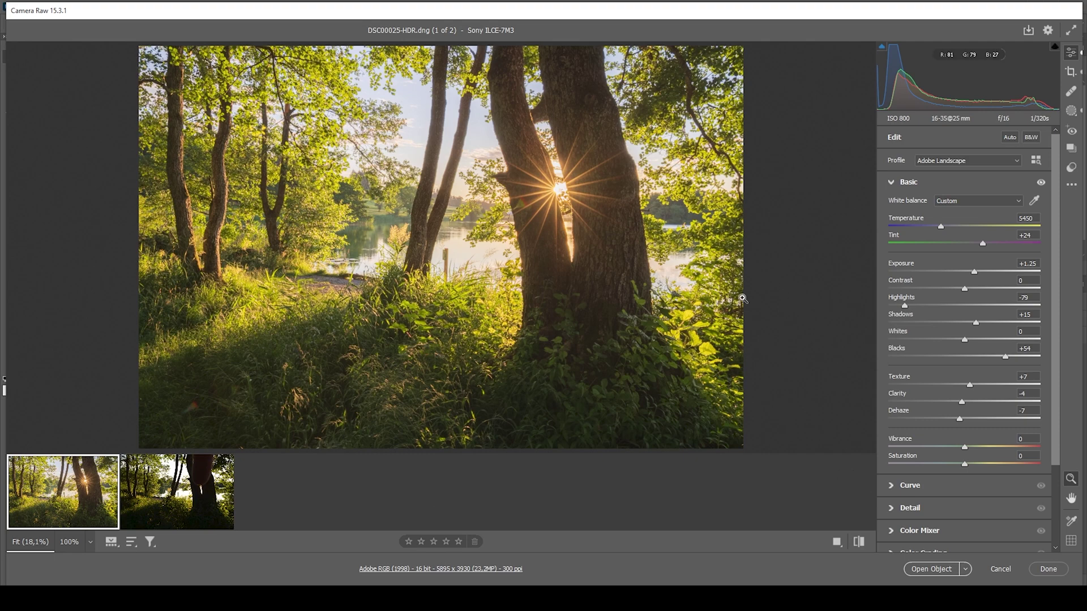
click(1070, 112)
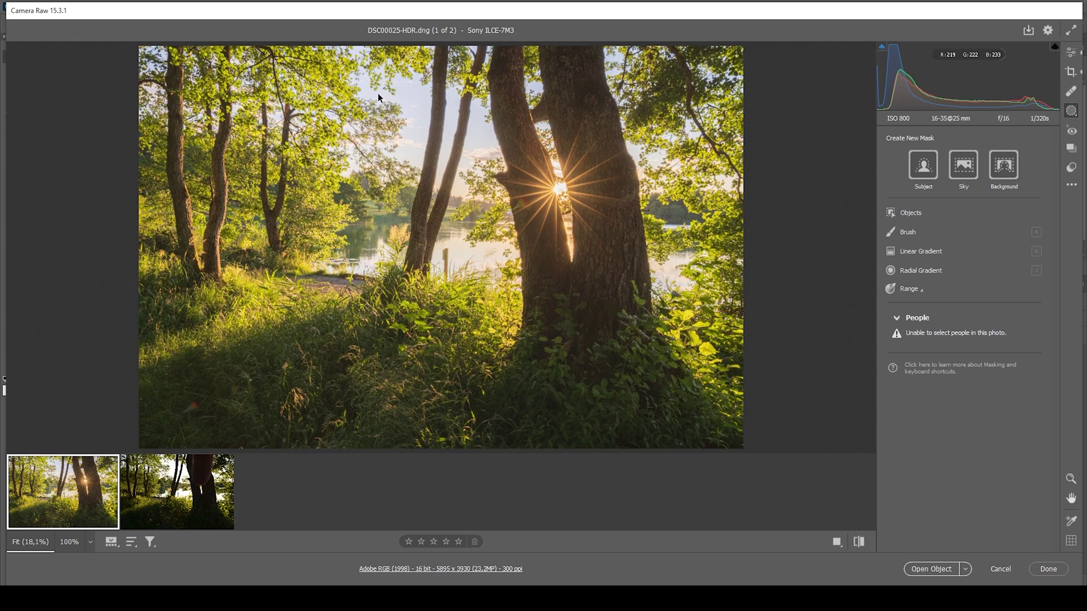
Mask the sky with a Color Range sample and subtract a radial gradient around the sun star.
click(925, 289)
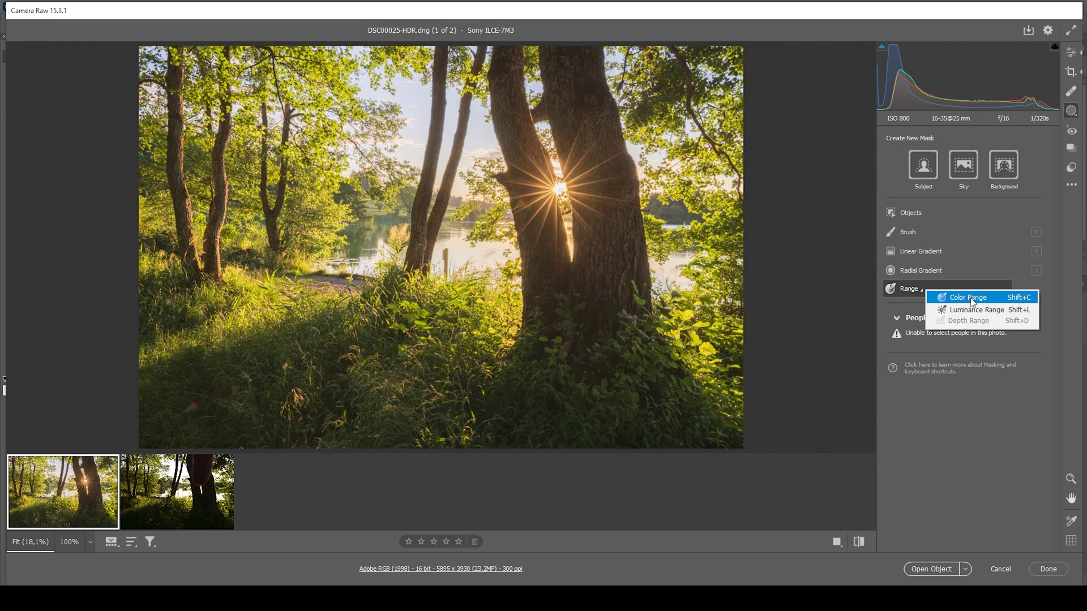
click(968, 299)
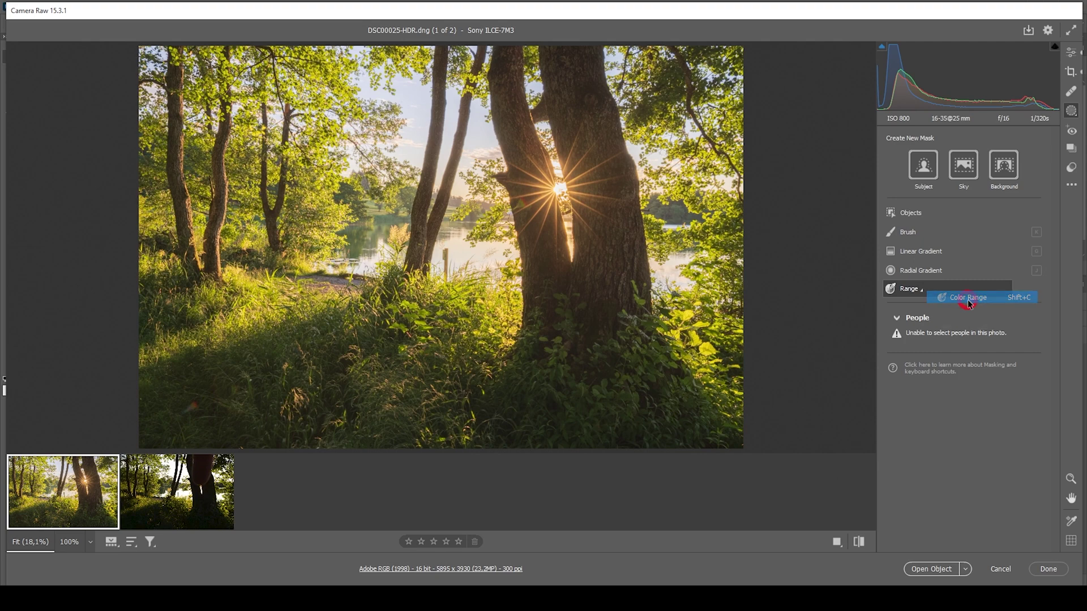
click(419, 94)
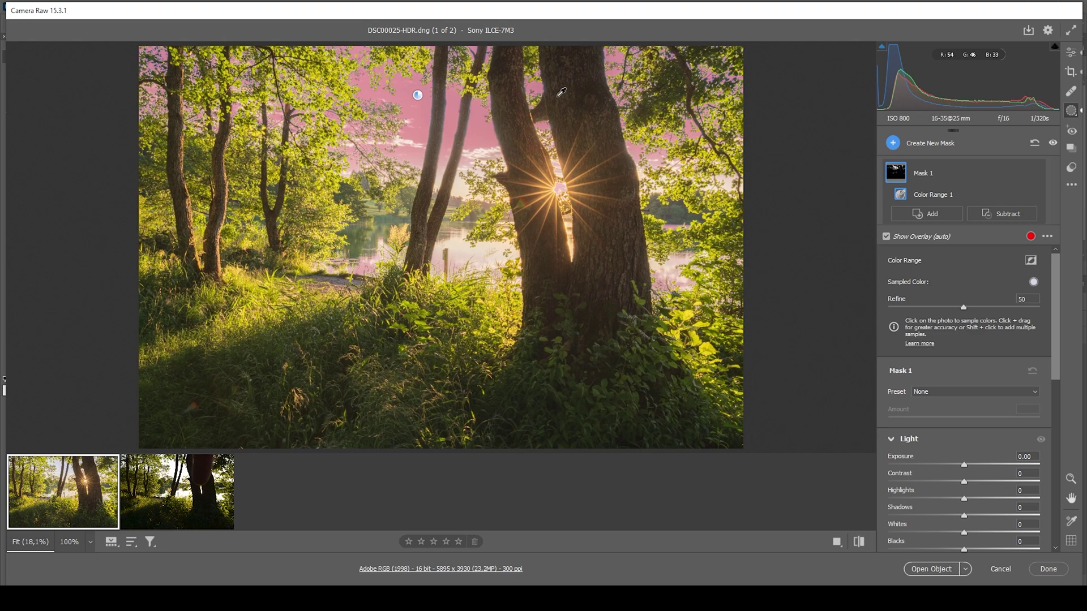
click(1002, 214)
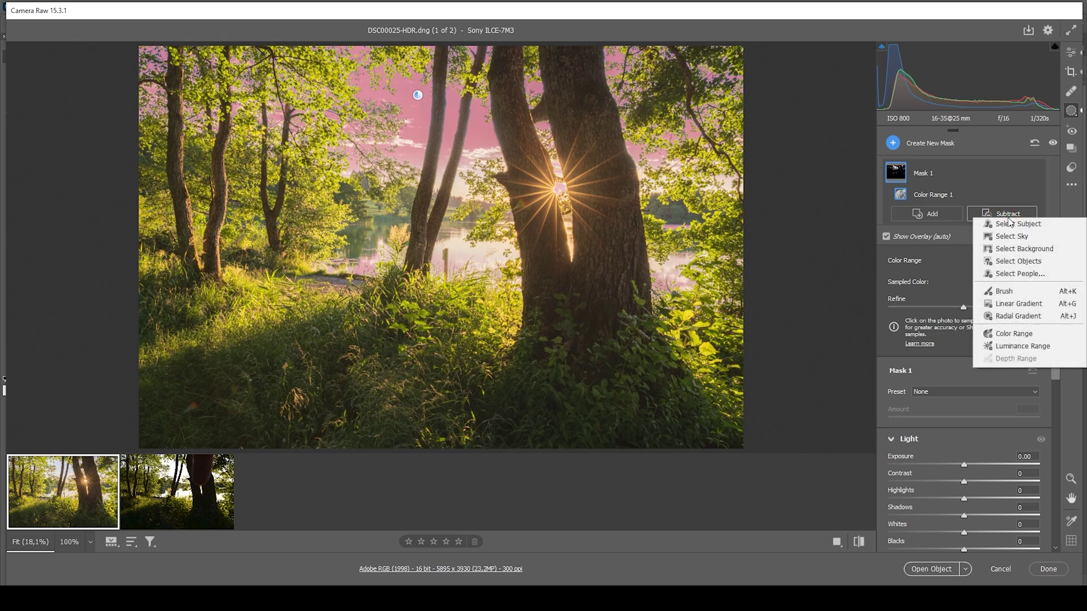
click(1017, 316)
drag(558, 209, 780, 227)
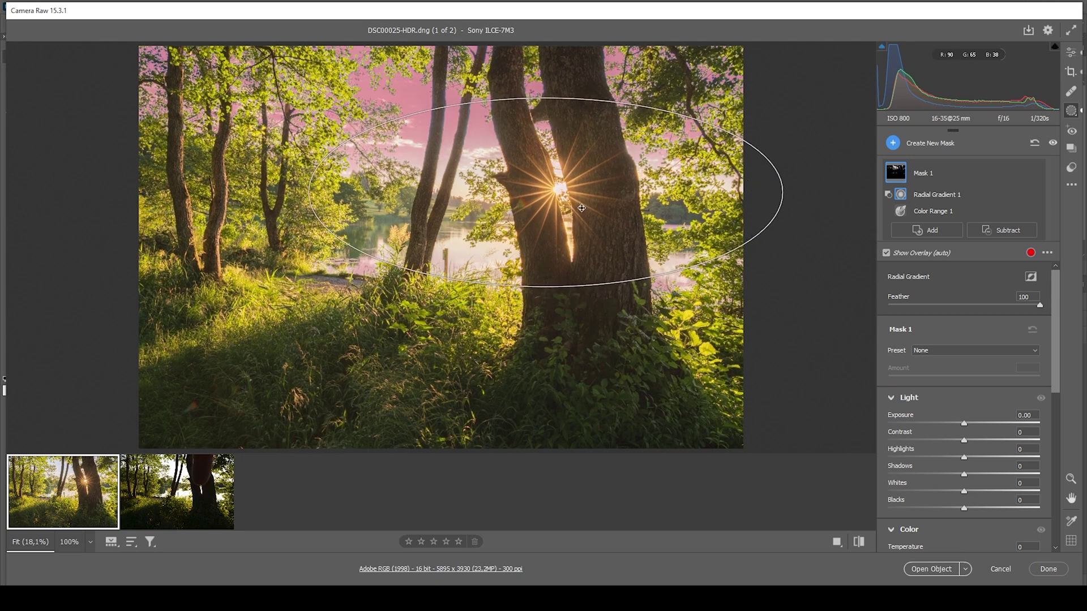
drag(544, 195, 555, 195)
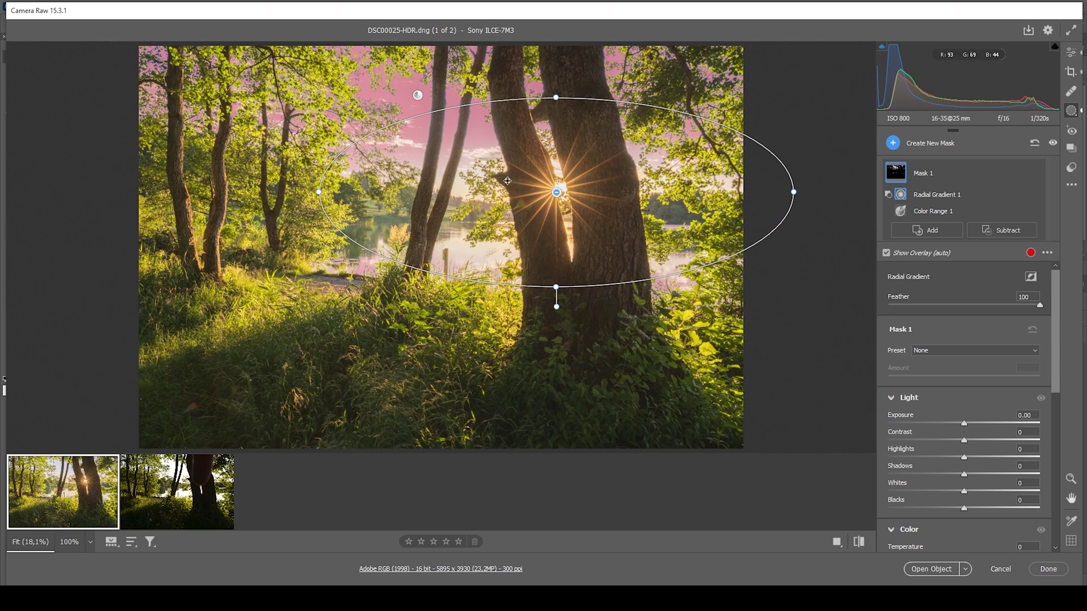
drag(506, 174, 508, 168)
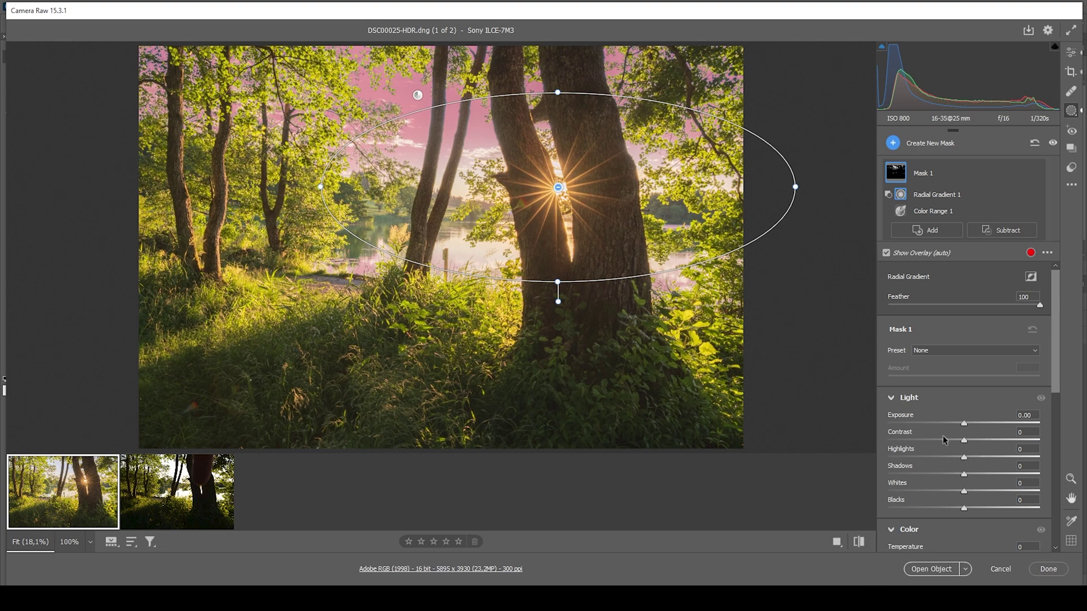
Lower the masked area's exposure to -0.45 and check the effect before returning to Edit.
click(963, 424)
drag(963, 424, 955, 424)
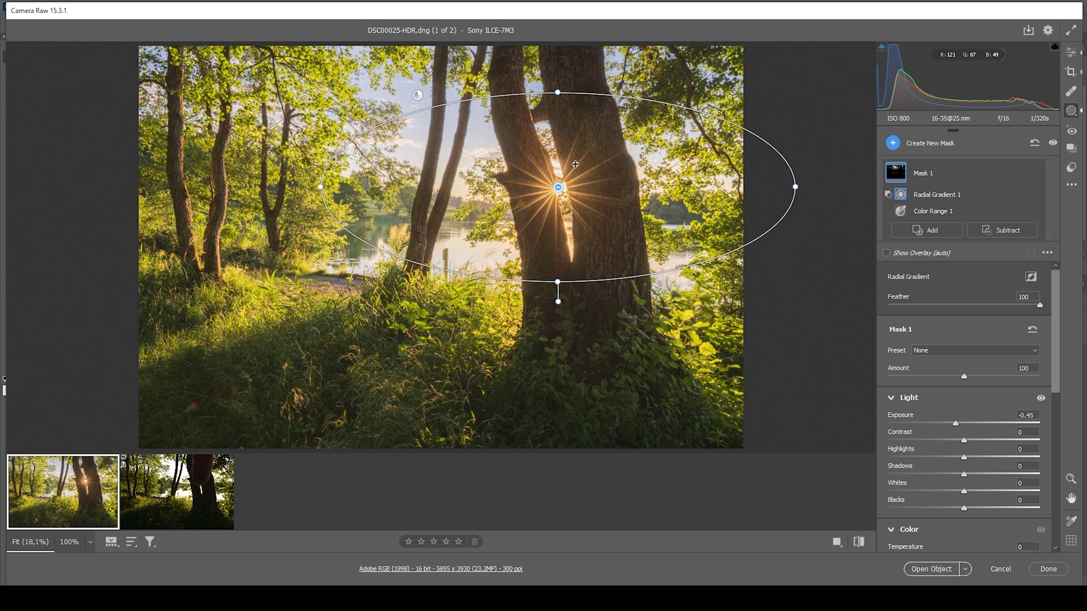
click(1053, 144)
click(1053, 144)
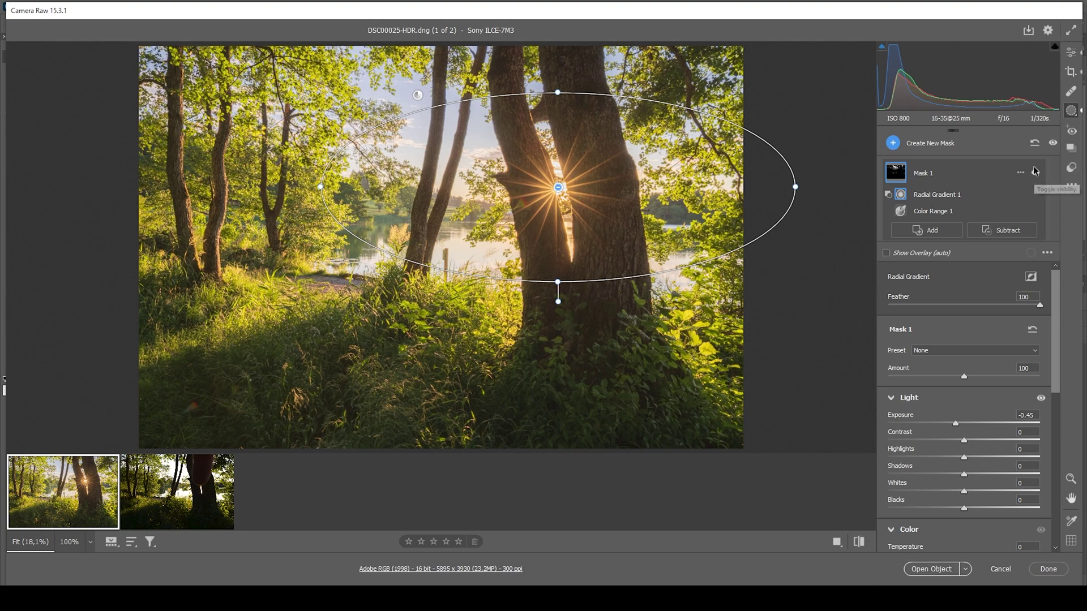
click(1071, 51)
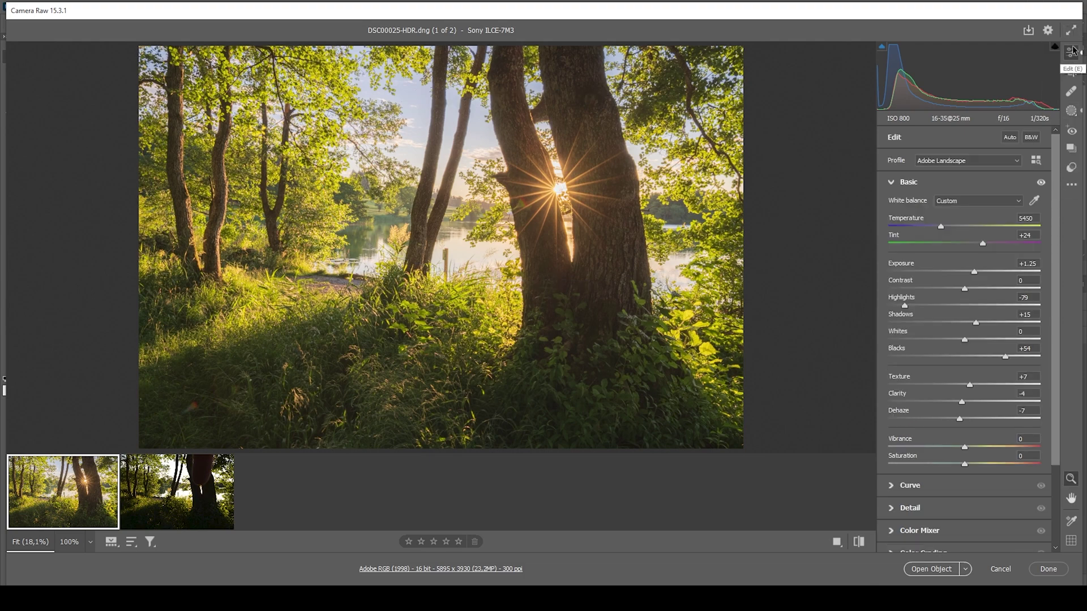
click(891, 181)
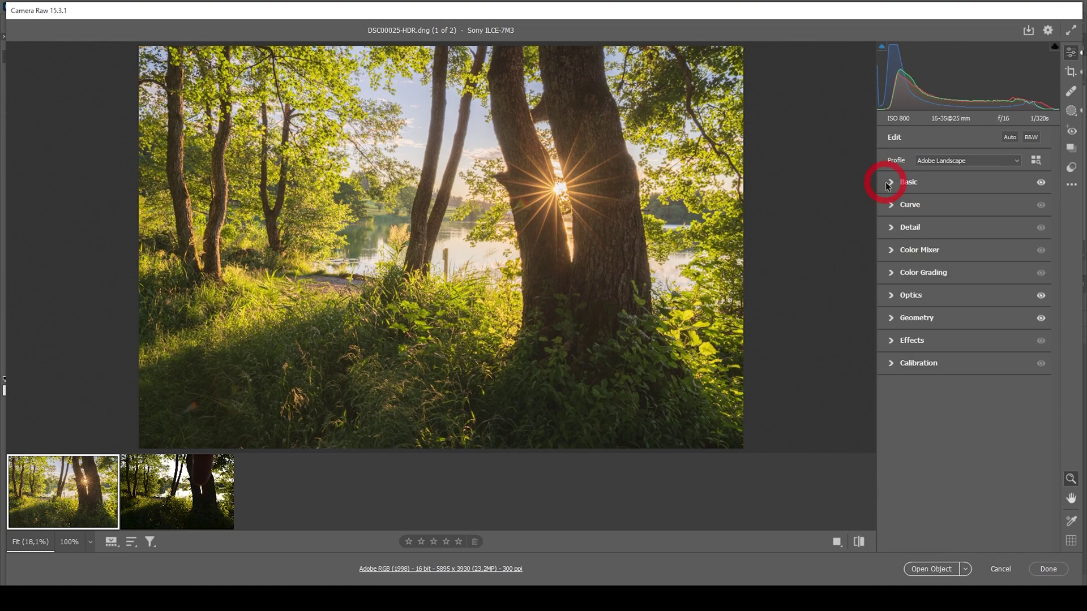
Raise the Yellows saturation to +8 in the Color Mixer.
click(893, 252)
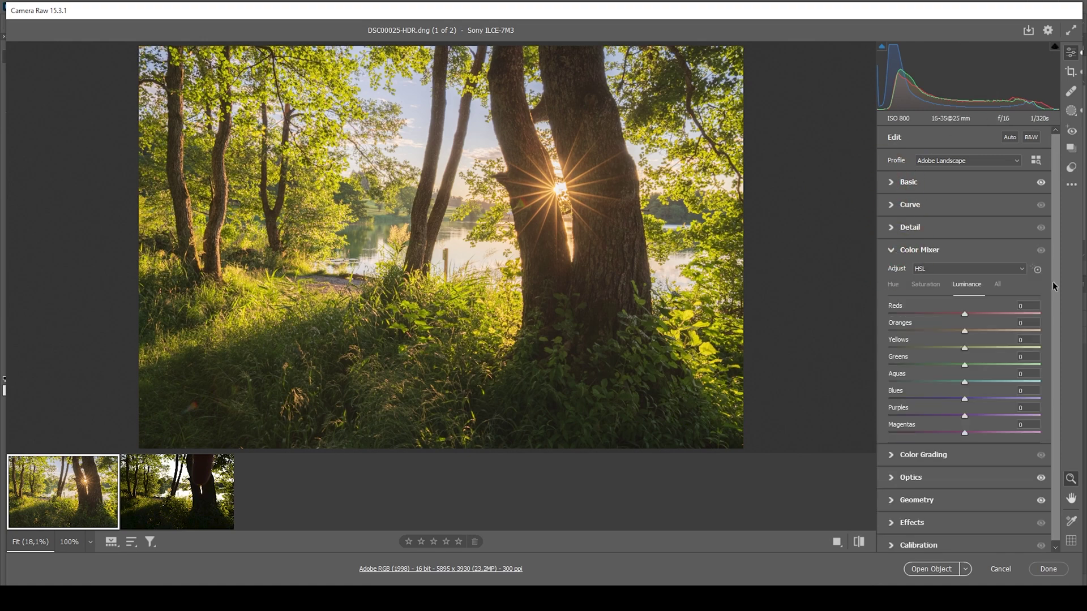
click(932, 281)
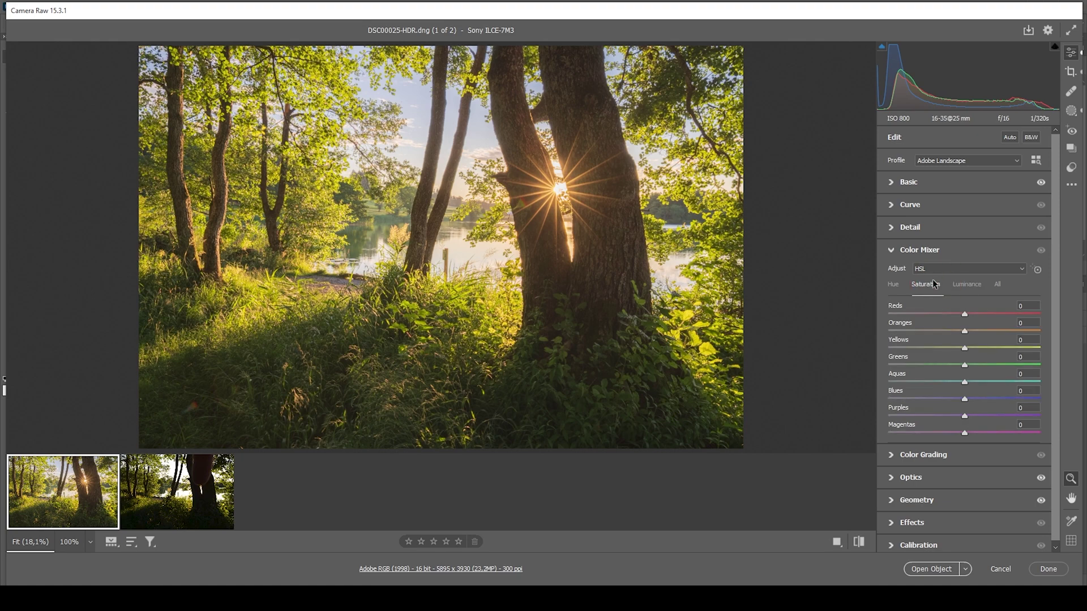
drag(964, 349, 971, 398)
click(918, 250)
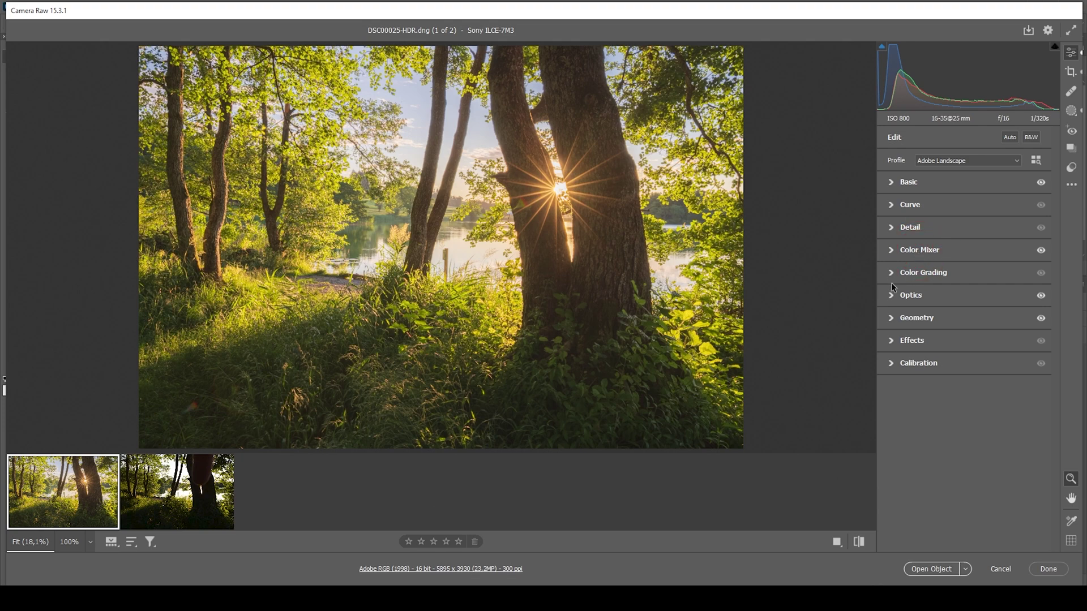
Tint the Color Grading highlights orange at hue 39 with saturation 6.
click(890, 275)
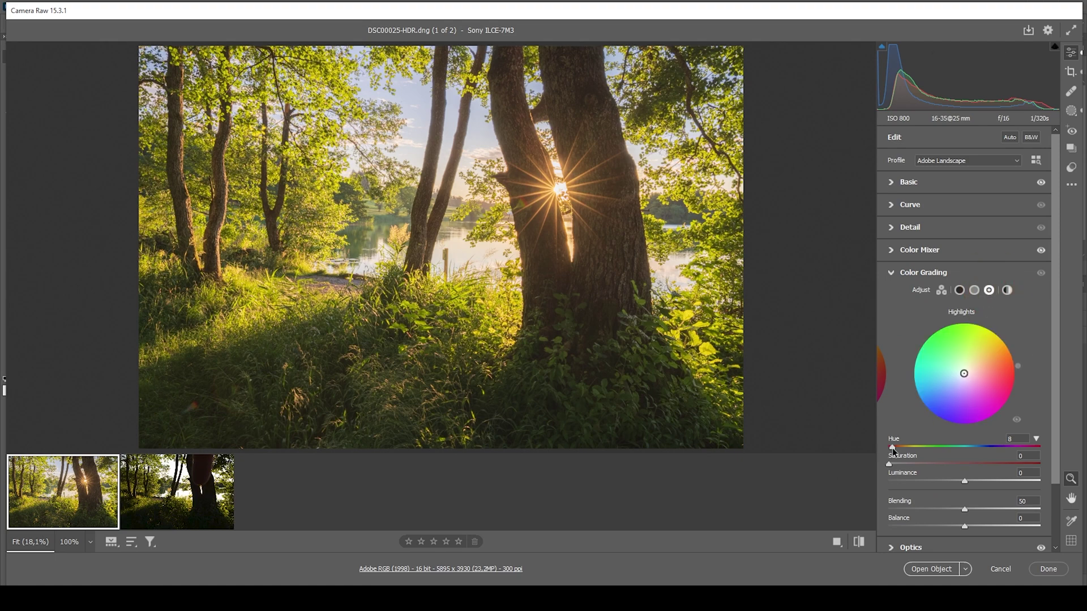
drag(888, 447, 900, 449)
drag(901, 450, 905, 450)
mouse_move(889, 464)
mouse_down()
mouse_move(964, 459)
mouse_move(896, 463)
mouse_up()
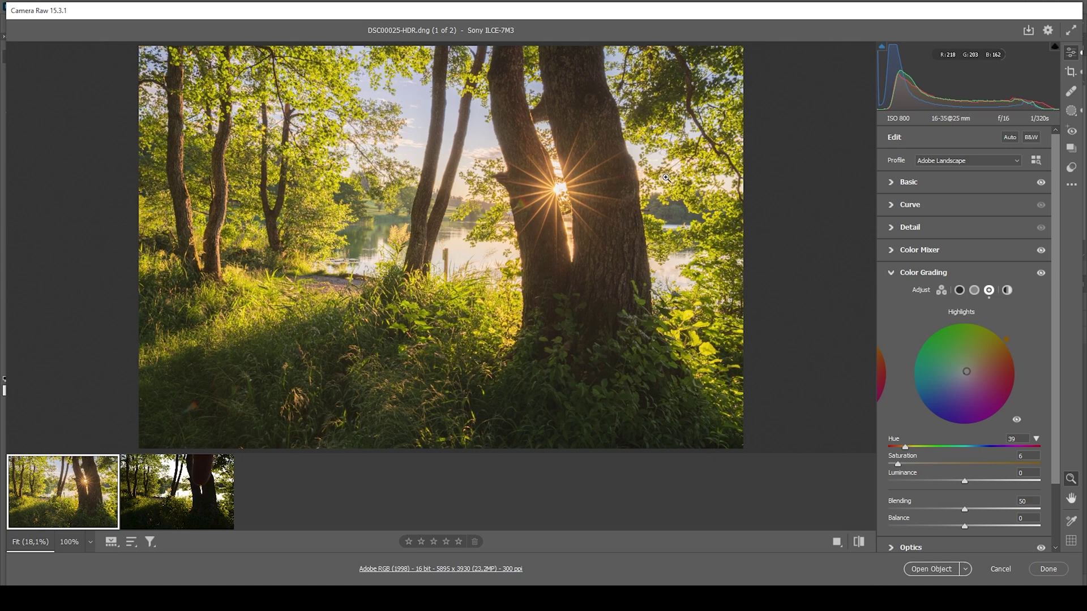
click(890, 276)
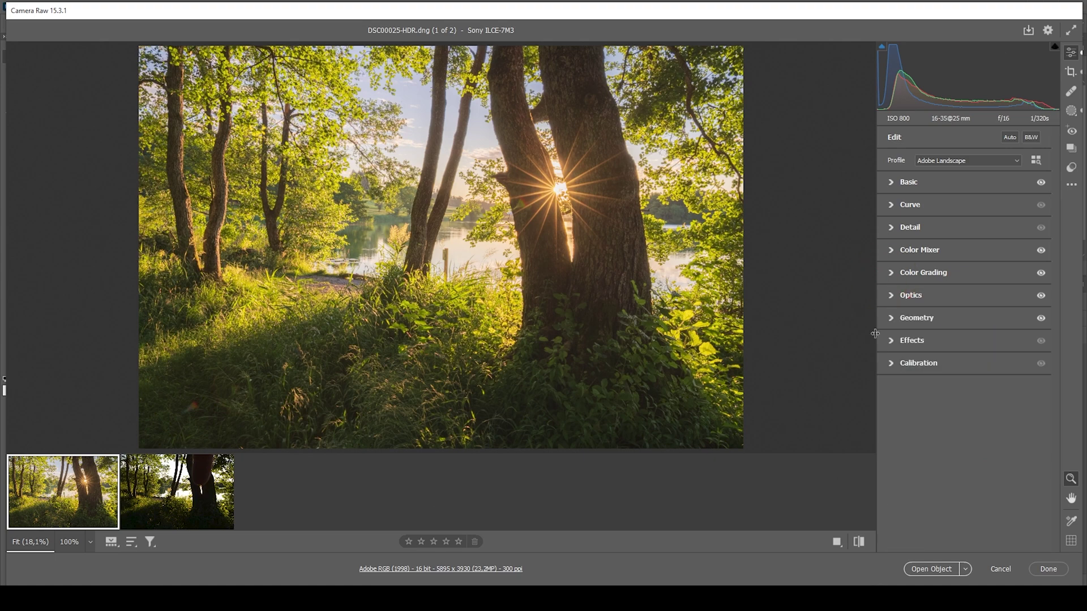
click(891, 363)
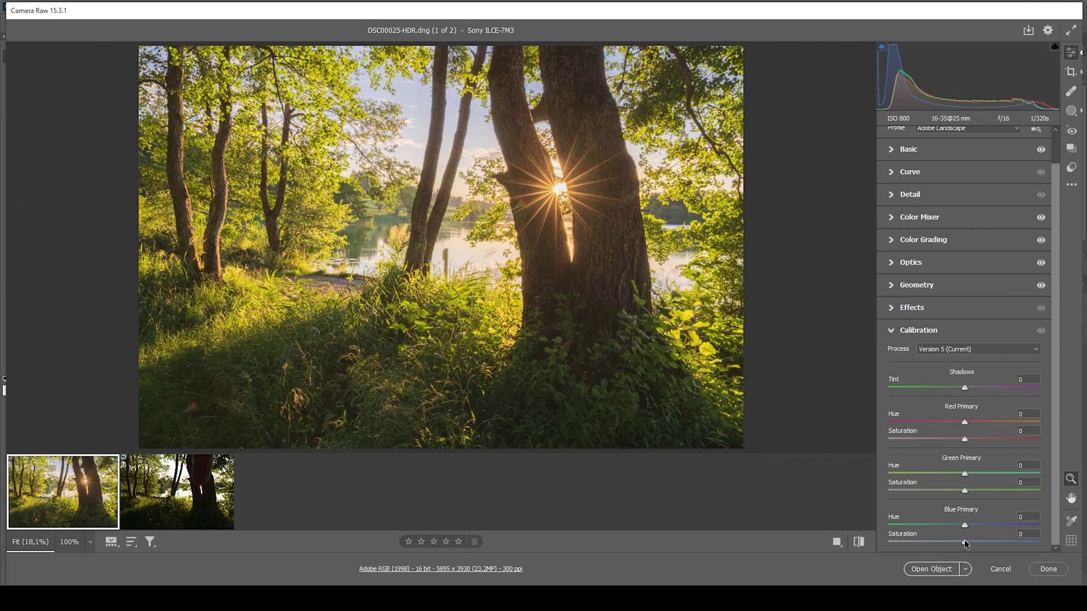
Lower the Blue Primary saturation slightly and add a -10 vignette in Effects.
drag(983, 542, 982, 542)
click(886, 331)
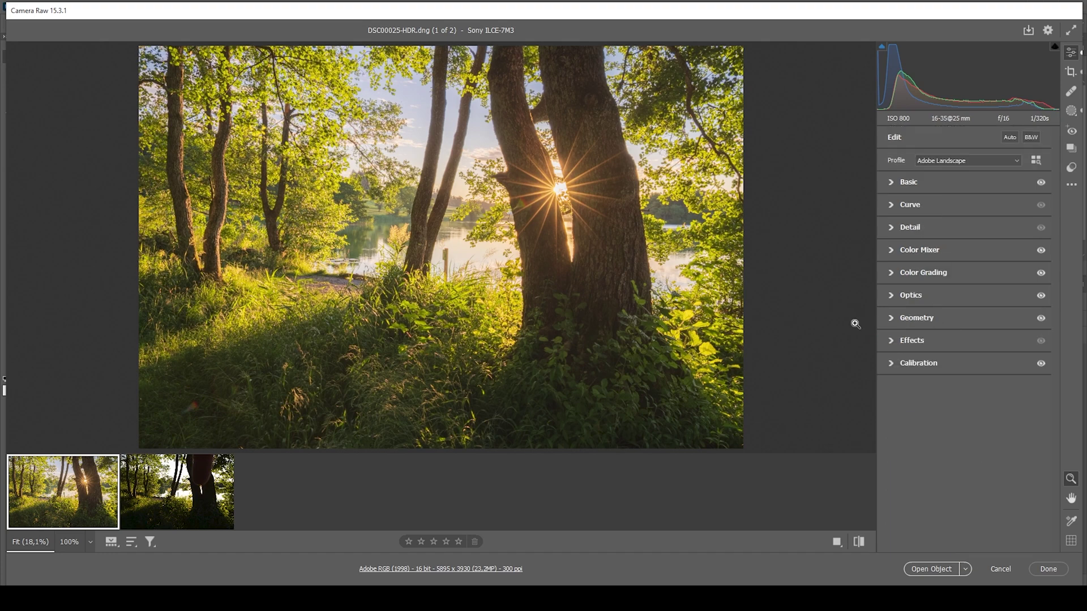
click(890, 342)
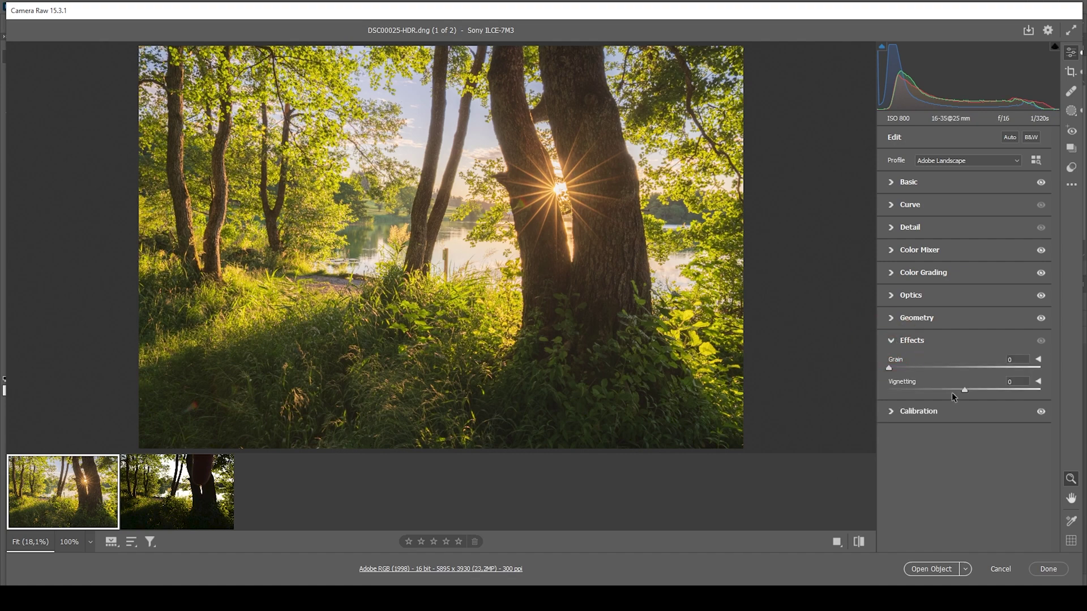
drag(962, 390, 951, 389)
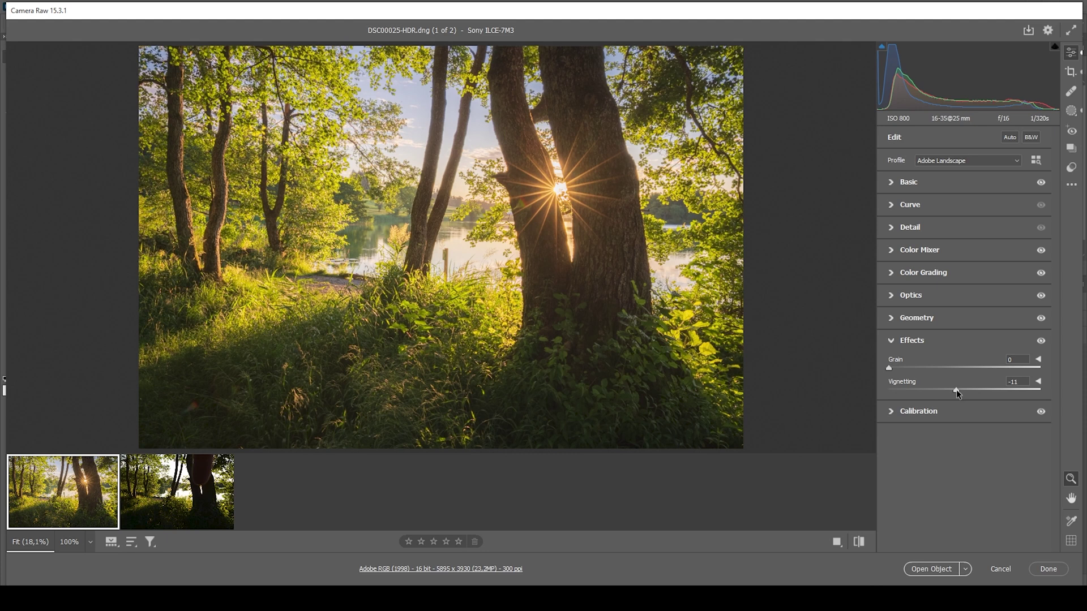
drag(955, 389, 956, 391)
Raise sharpening Detail, set Masking to 36, and enable Remove chromatic aberration.
click(896, 229)
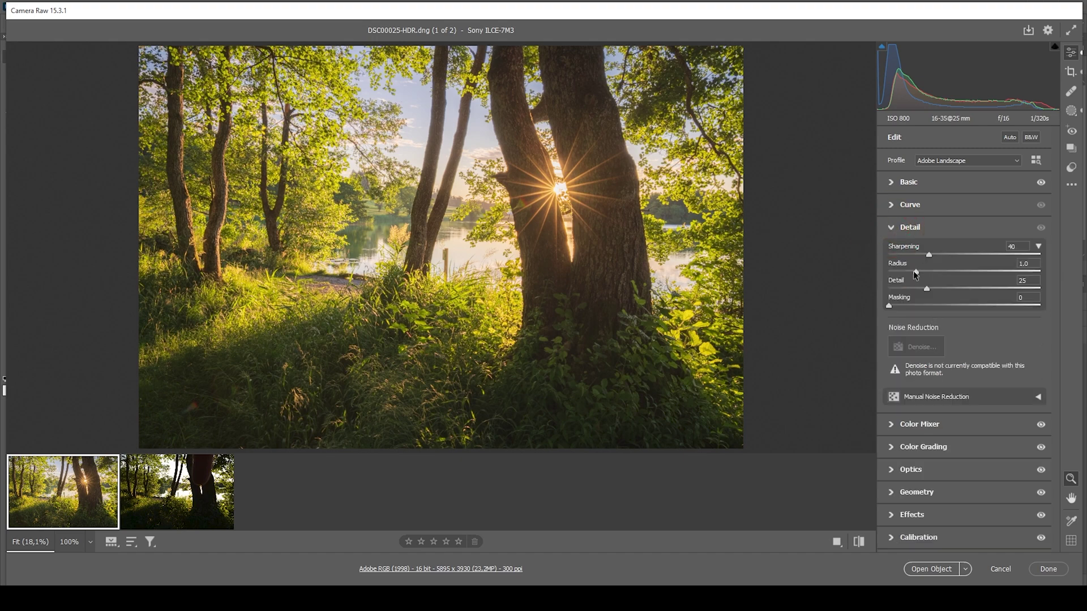
drag(927, 288, 1040, 289)
drag(889, 305, 1017, 306)
click(948, 227)
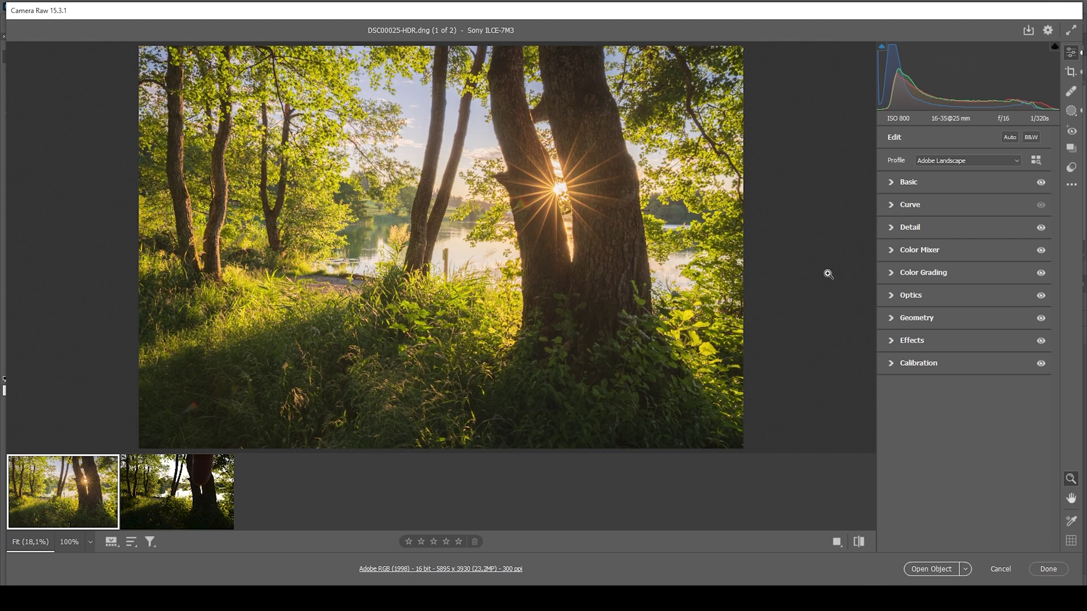
click(892, 298)
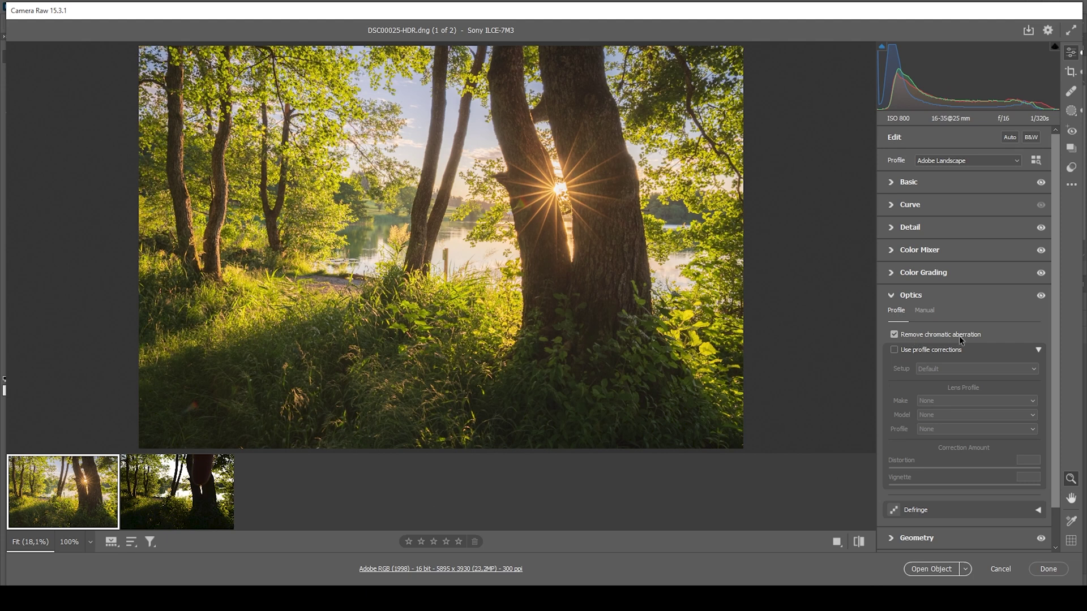
mouse_move(959, 335)
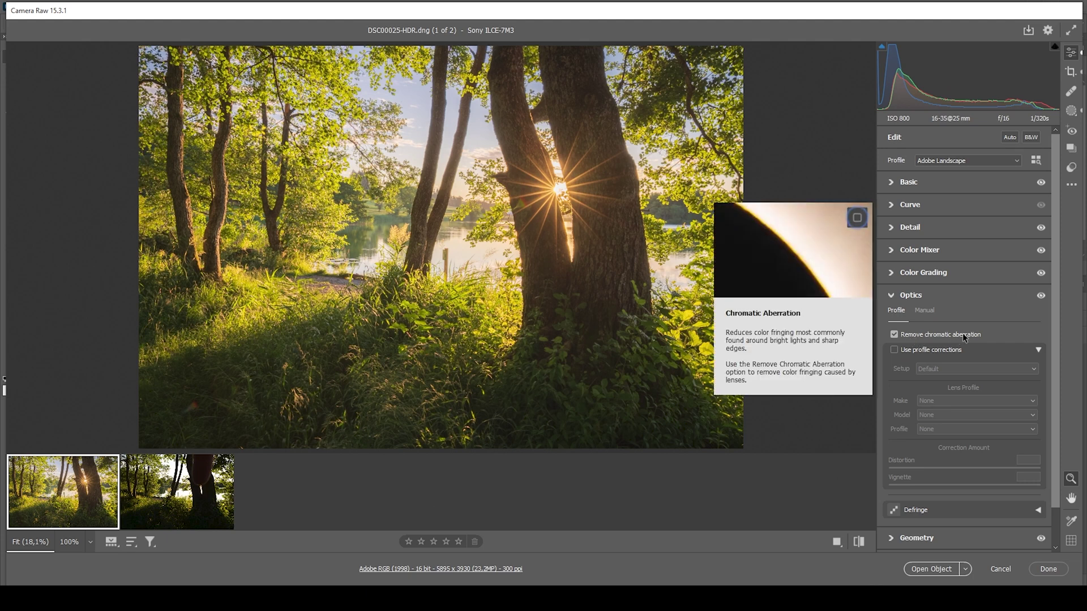
Compare the edited photo with the unedited original.
click(890, 294)
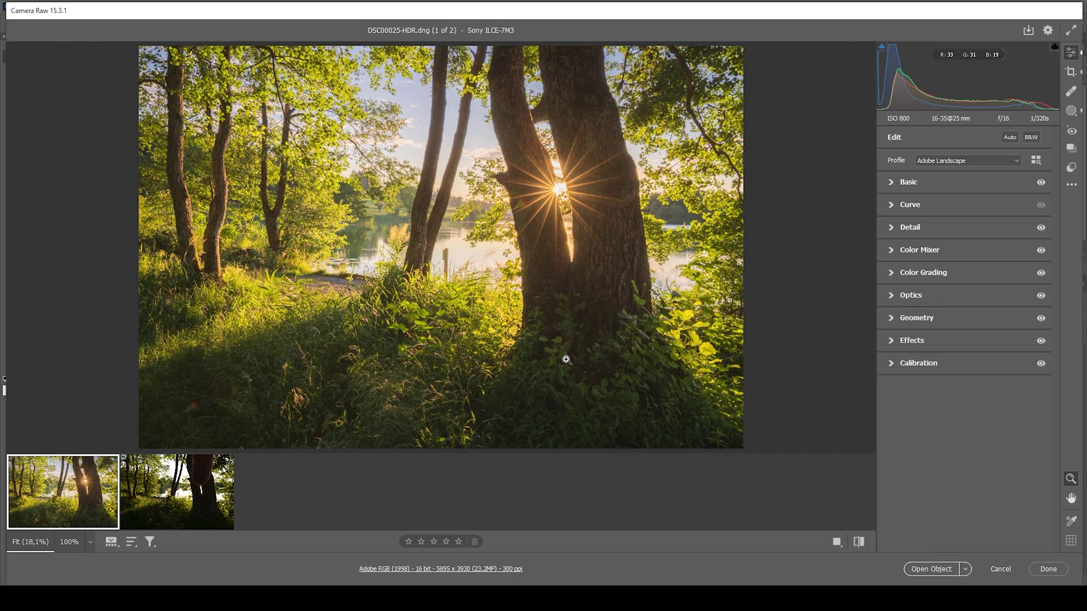
click(858, 542)
click(858, 542)
Sync all settings, replacing masks, from the first photo onto DSC00028-HDR.dng.
ctrl+click(173, 514)
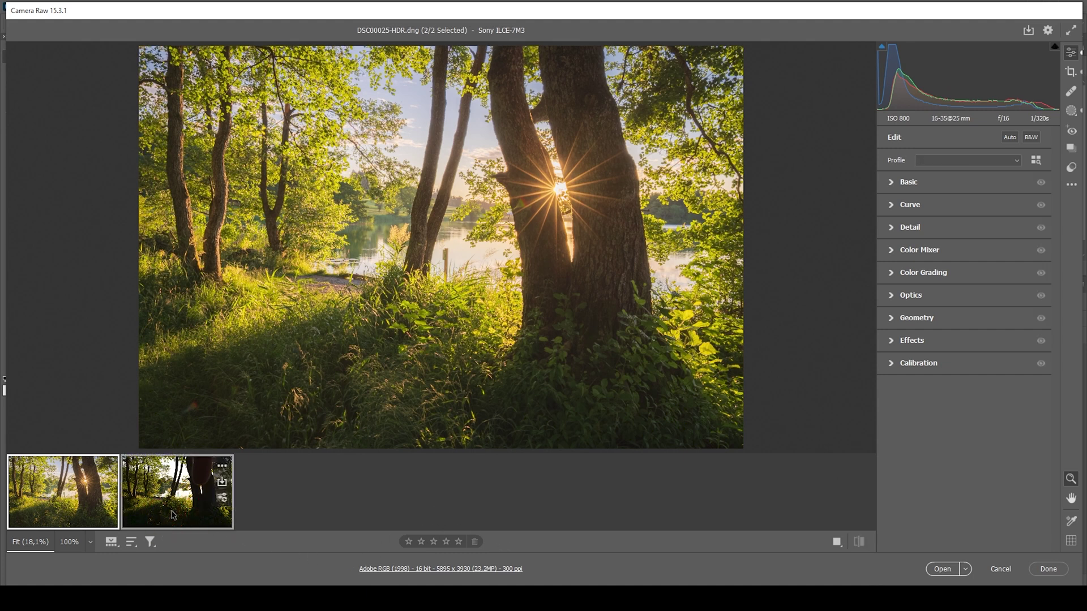
right_click(172, 515)
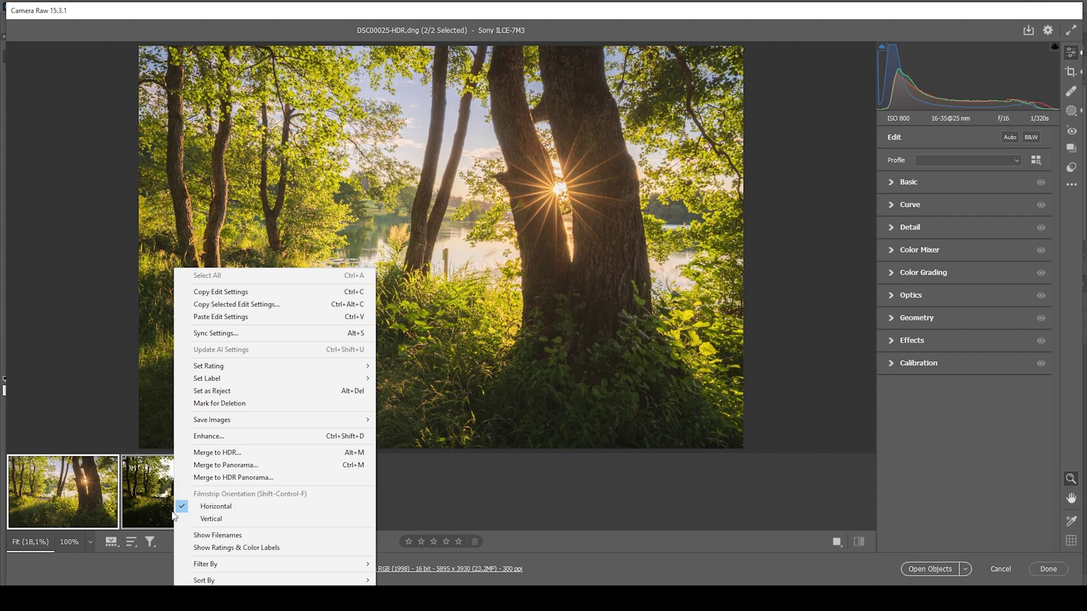
click(284, 332)
click(638, 208)
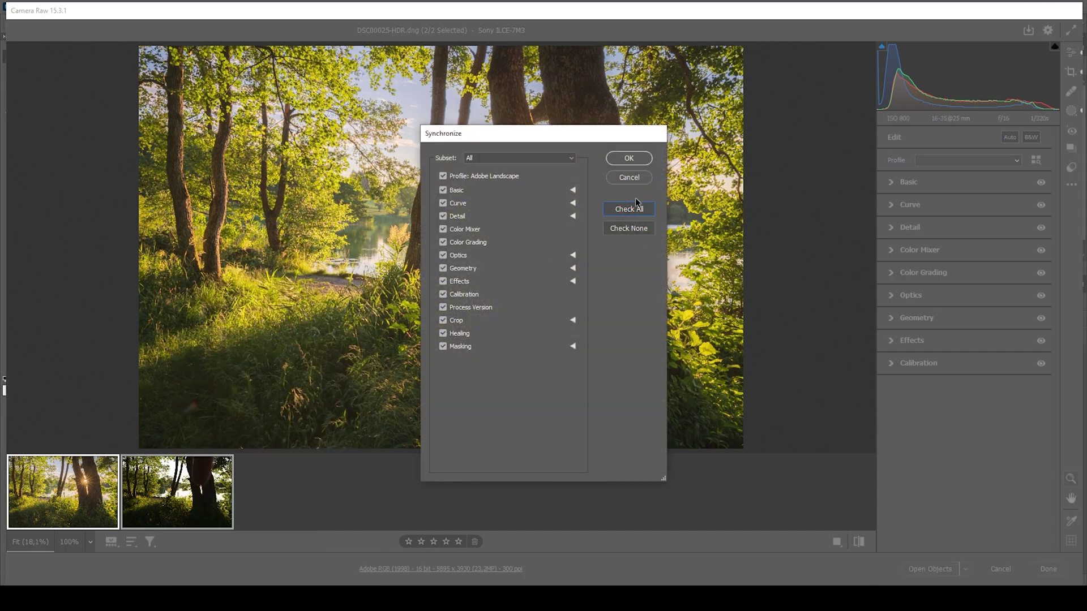
click(640, 159)
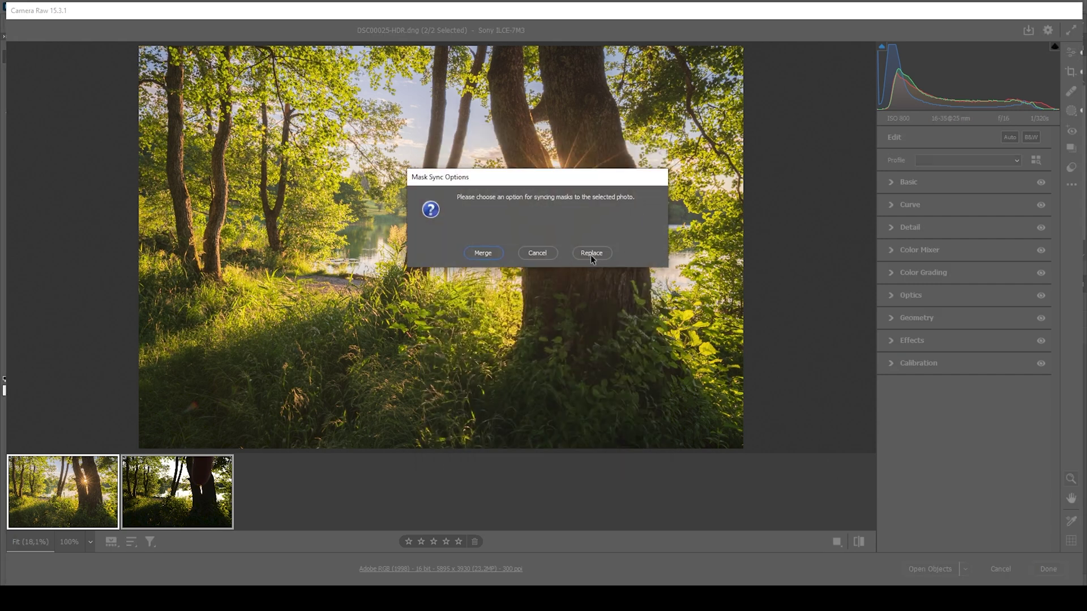
click(590, 253)
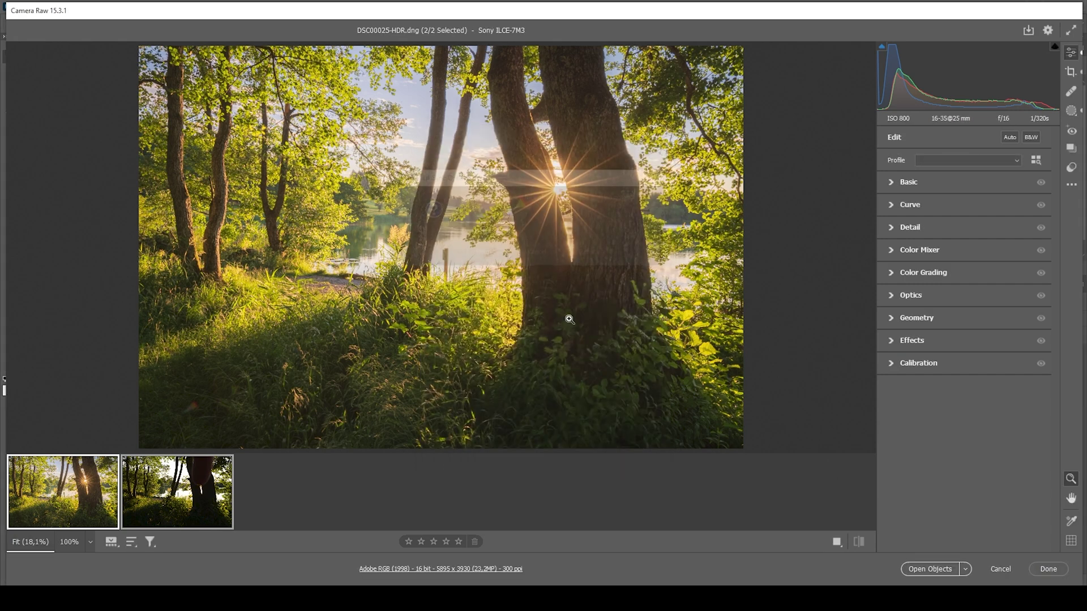
click(136, 517)
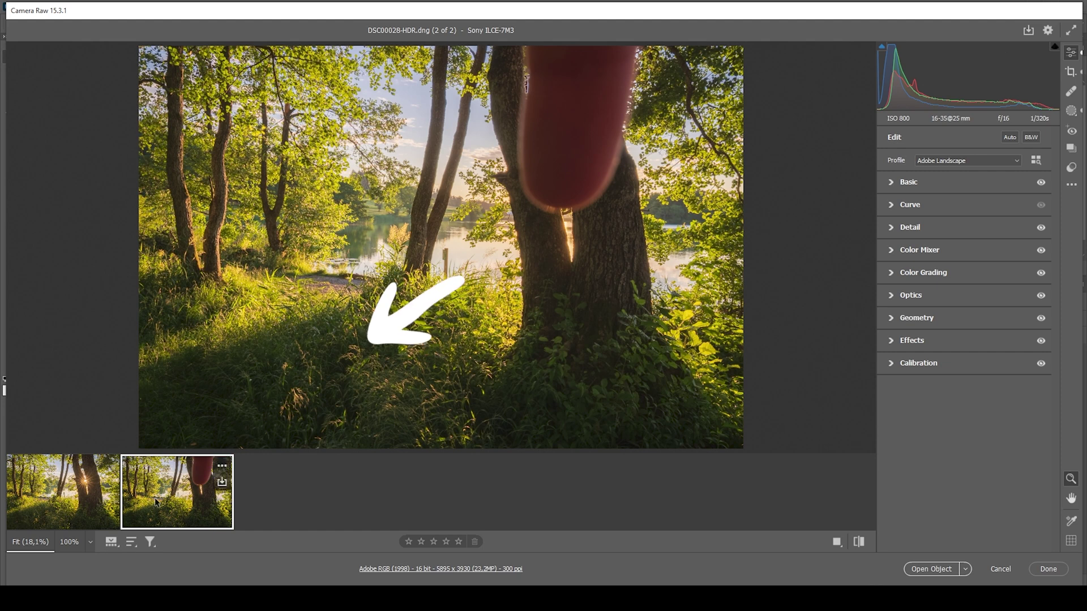
Compare frames DSC00025 and DSC00028, then select both thumbnails together.
click(86, 515)
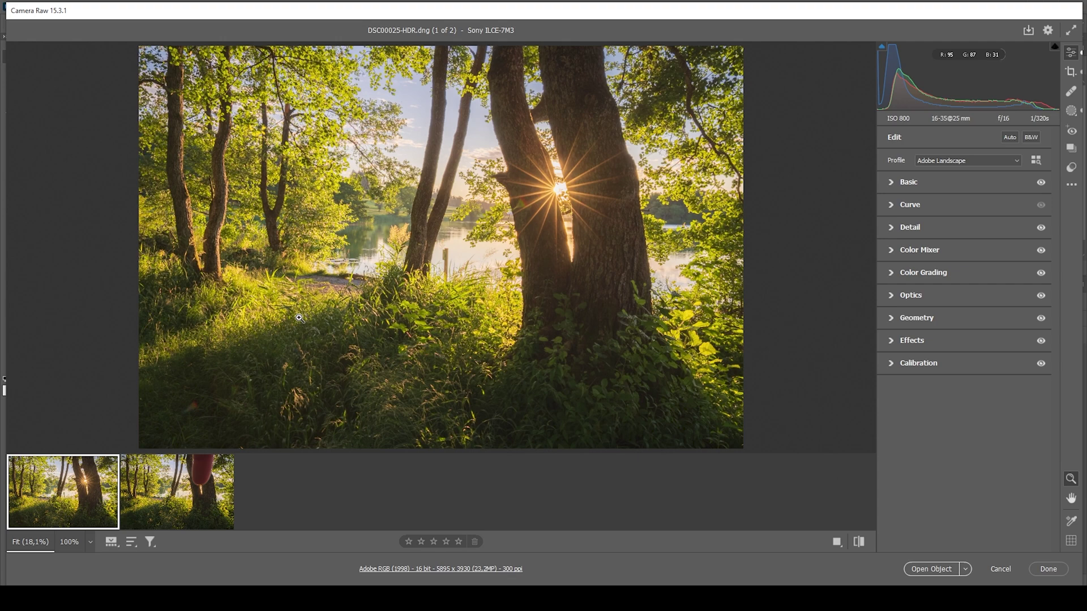
click(181, 488)
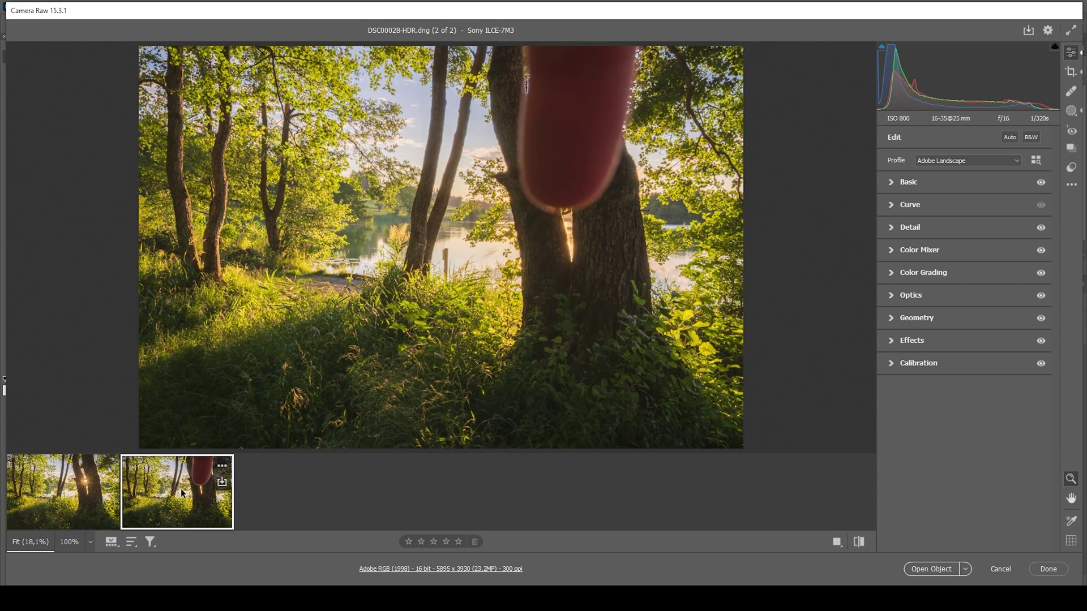
click(89, 502)
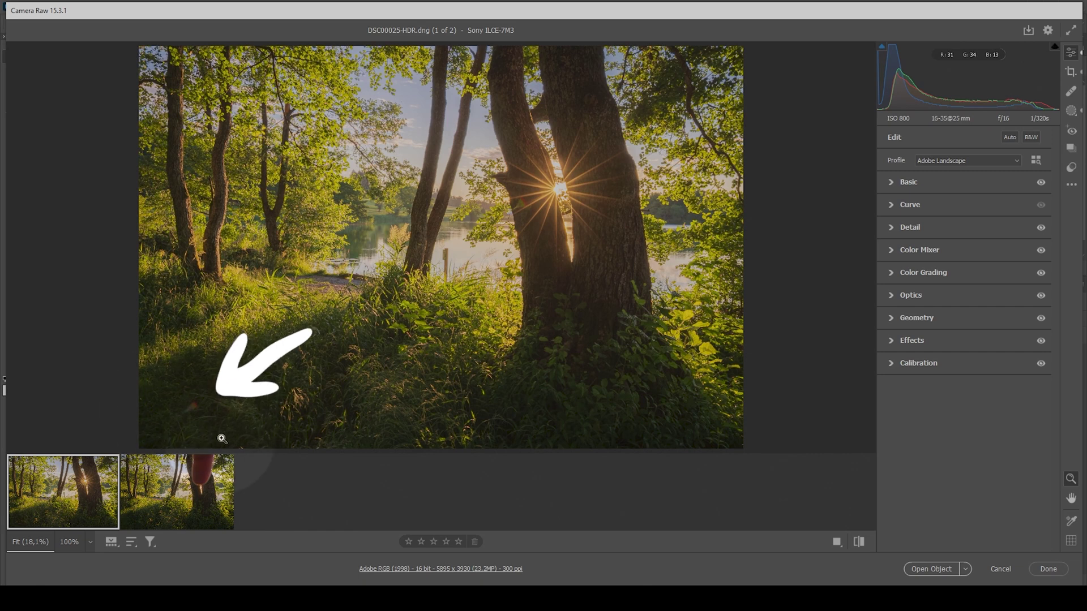
click(194, 507)
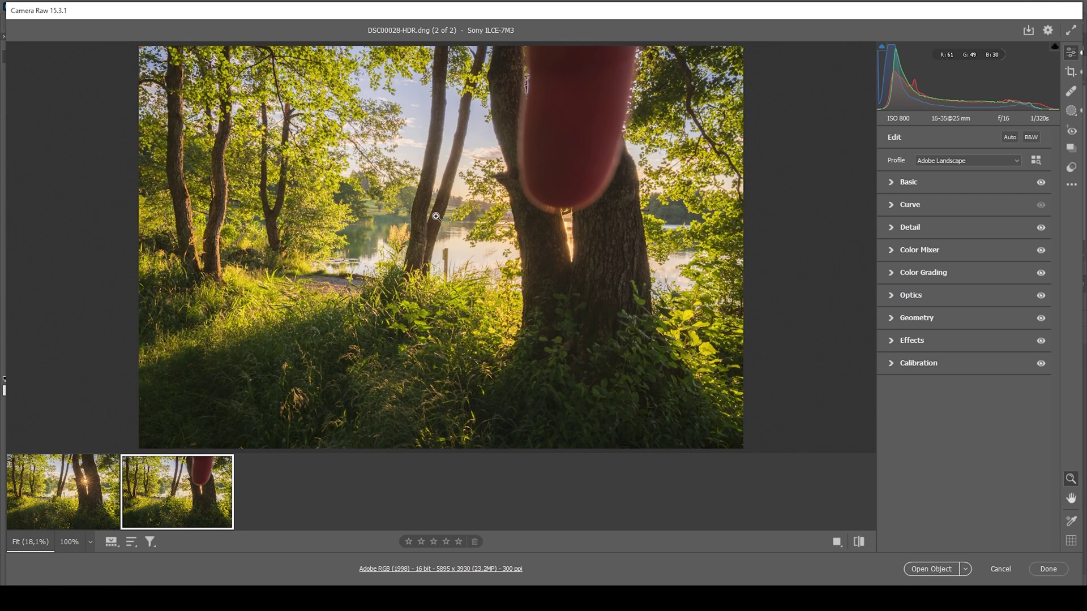
click(41, 515)
click(138, 512)
click(51, 518)
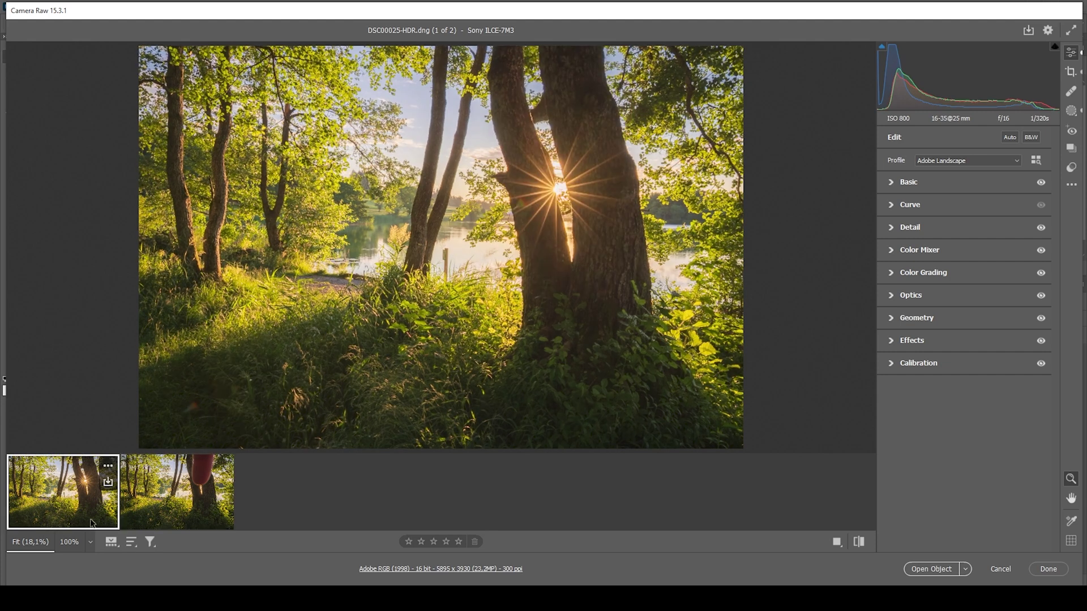
shift+click(136, 508)
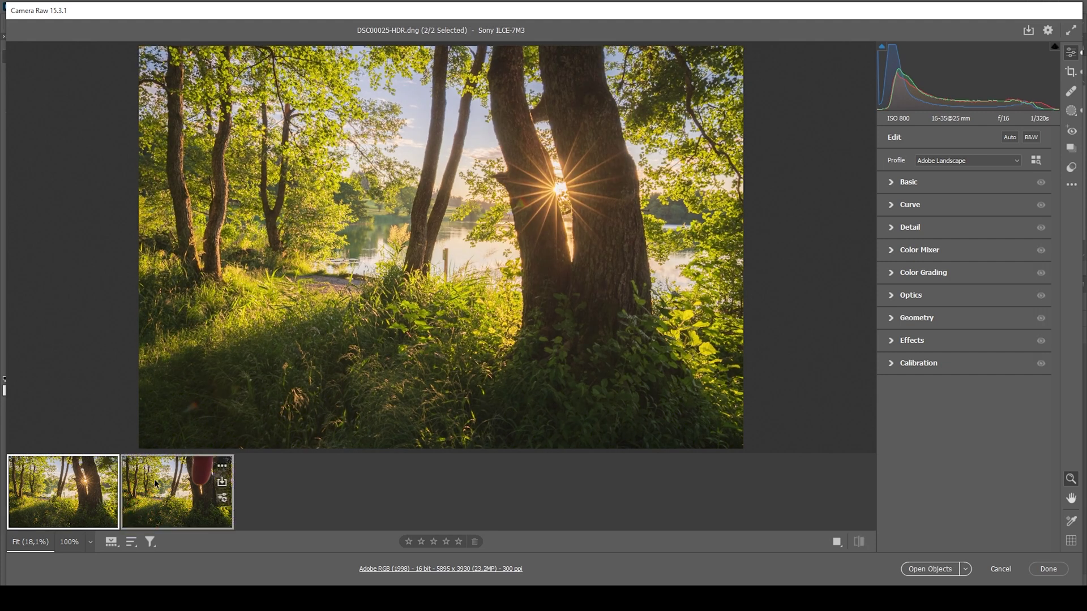
Open both frames in Photoshop and stack DSC00028-HDR as a layer over DSC00025-HDR.
click(932, 569)
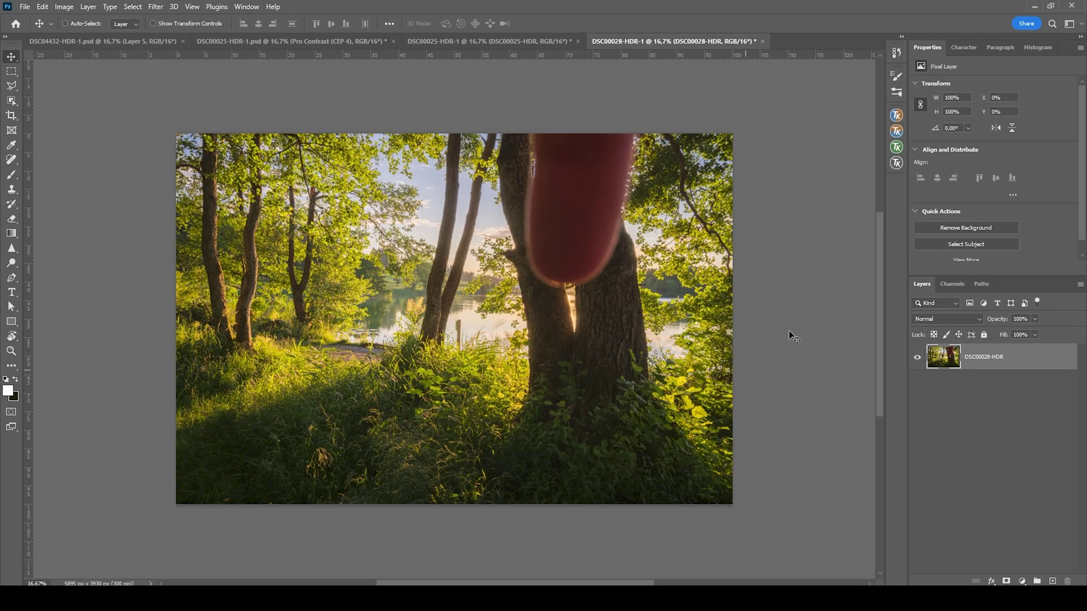
drag(941, 361, 455, 303)
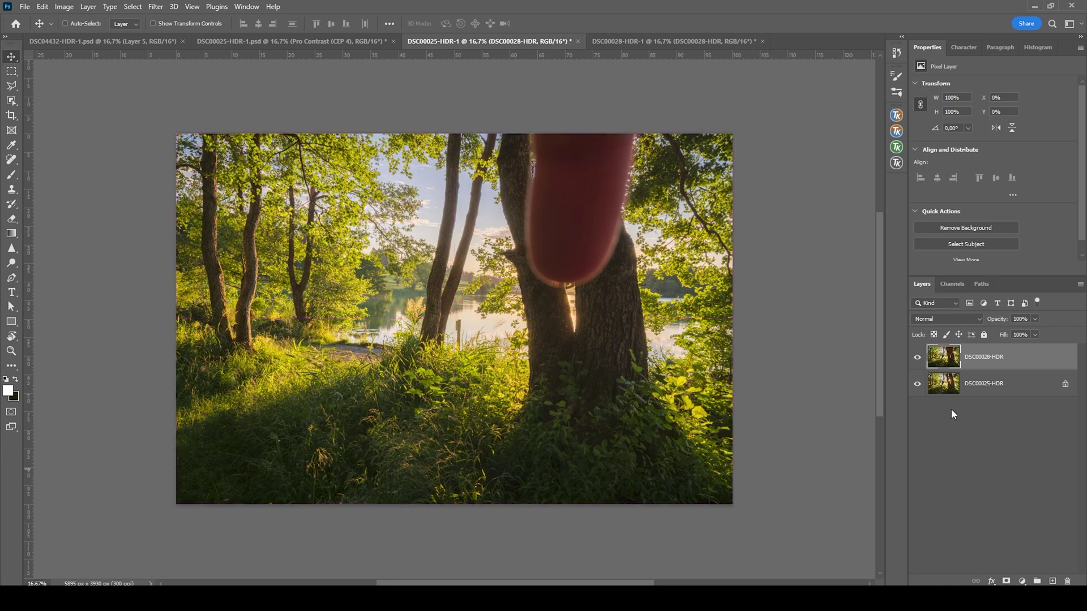
click(917, 358)
click(916, 358)
click(917, 358)
click(917, 358)
Unlock the background, select both layers, and auto-align them, checking the result.
click(1065, 384)
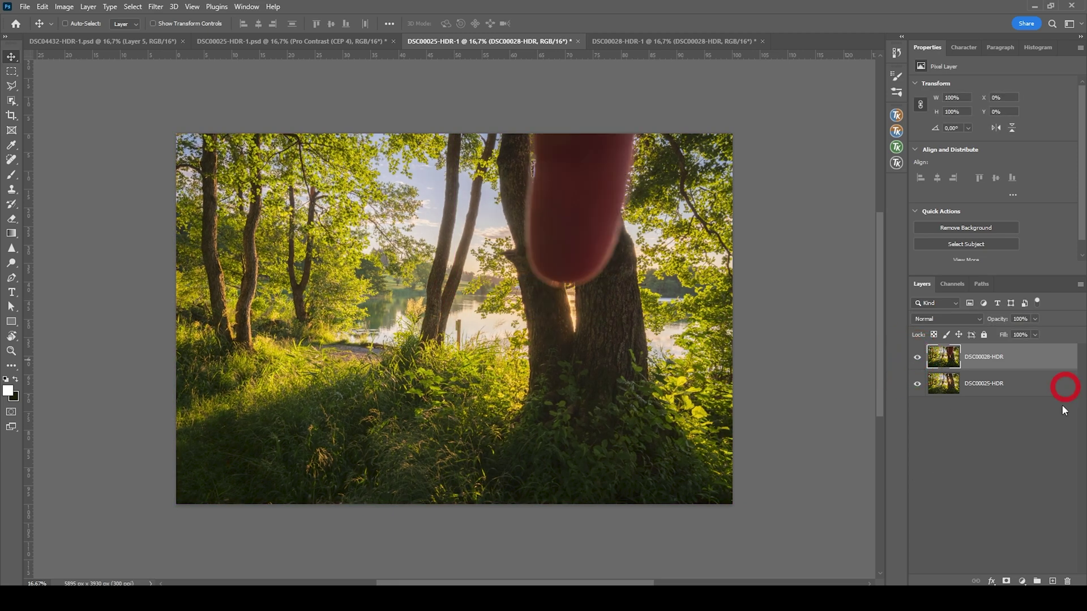
shift+click(987, 385)
click(44, 7)
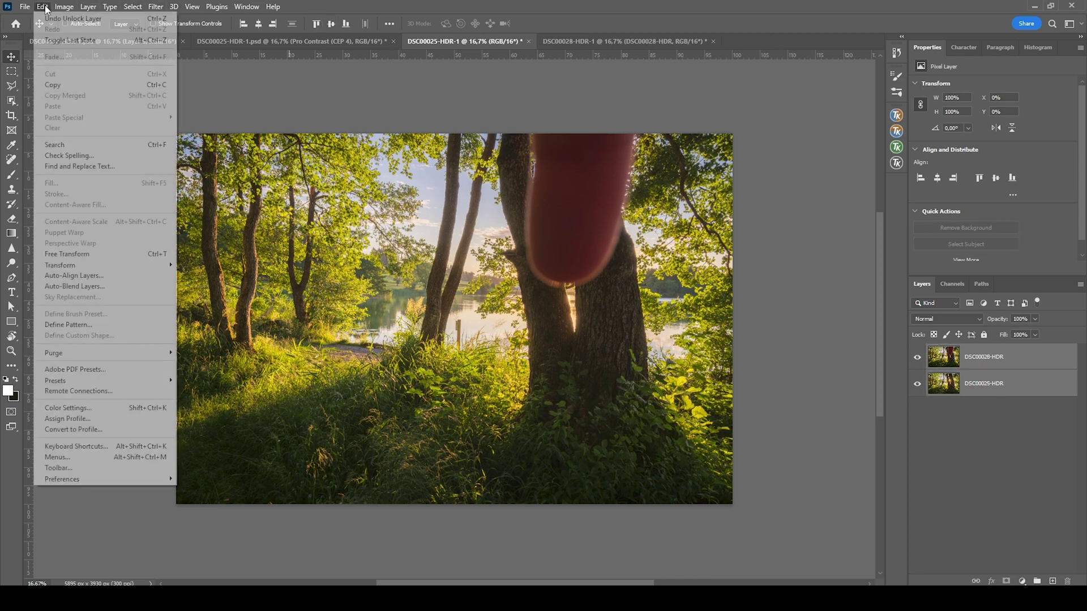
click(107, 275)
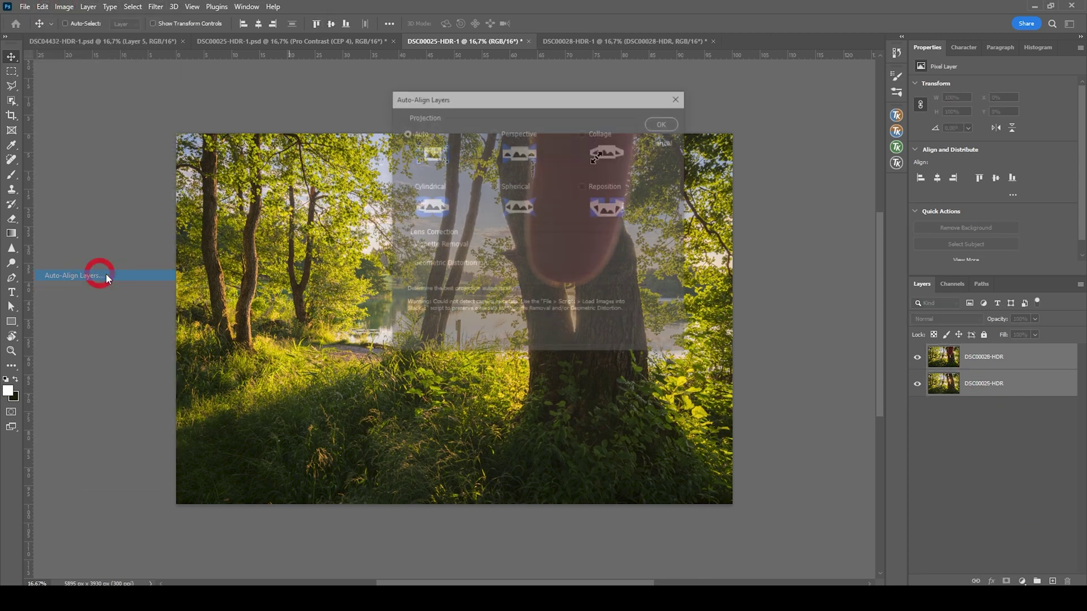
click(661, 125)
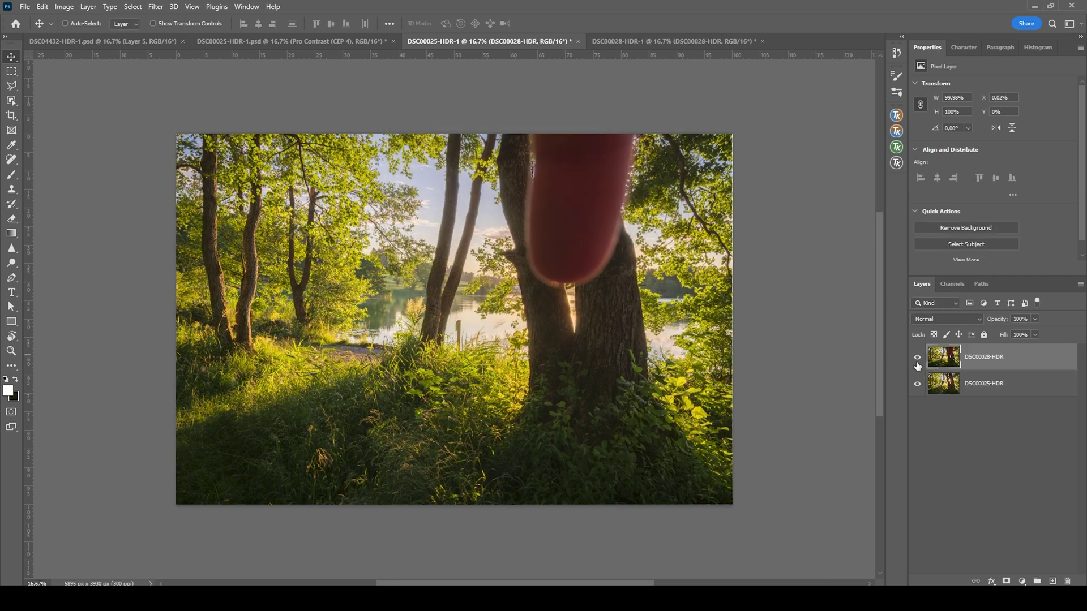
click(916, 365)
click(917, 365)
click(916, 365)
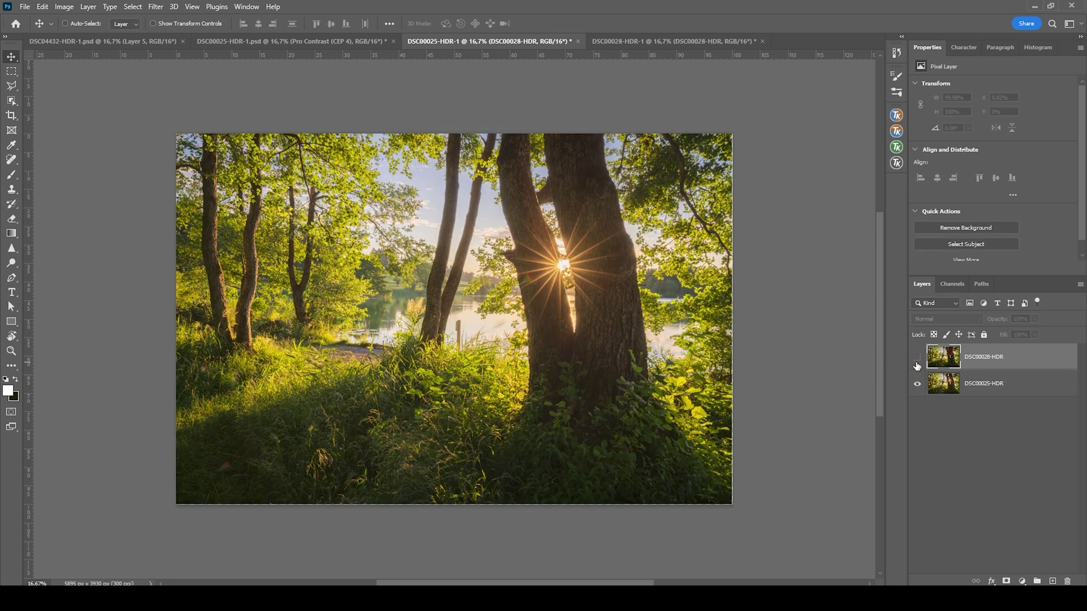
click(917, 357)
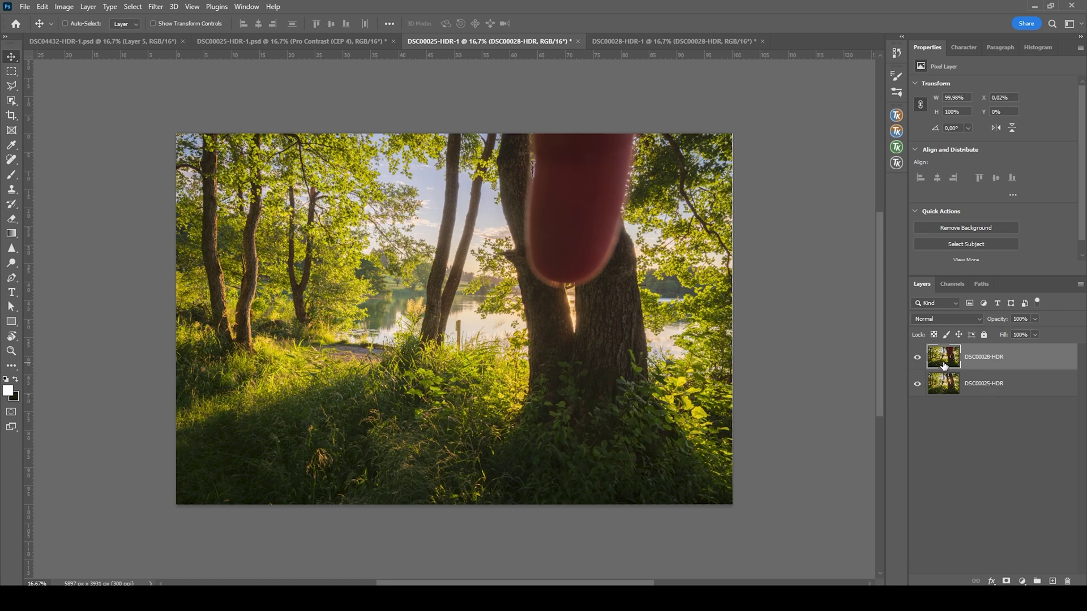
Add a white mask to the top layer, set an 863 px brush, and compare the blend.
click(1005, 581)
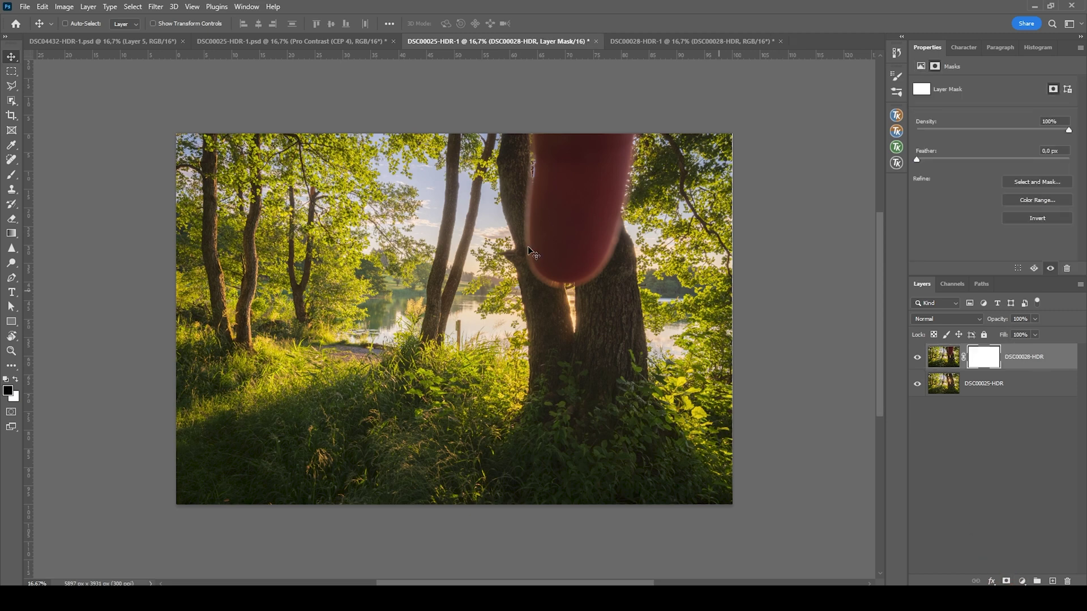
key(b)
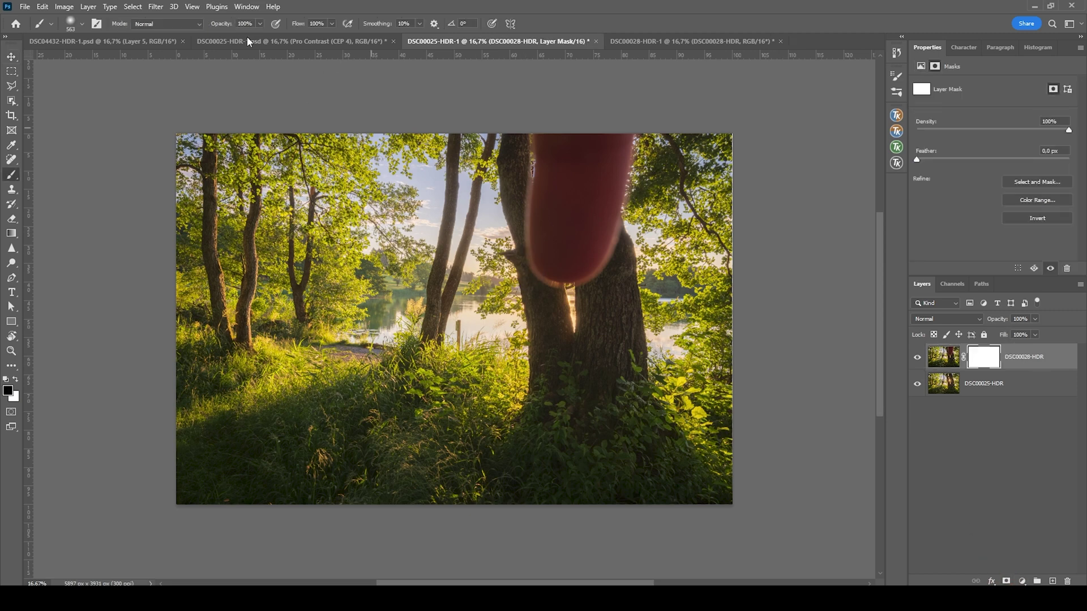
mouse_move(536, 269)
mouse_down()
mouse_move(565, 250)
mouse_move(555, 145)
mouse_move(594, 245)
mouse_up()
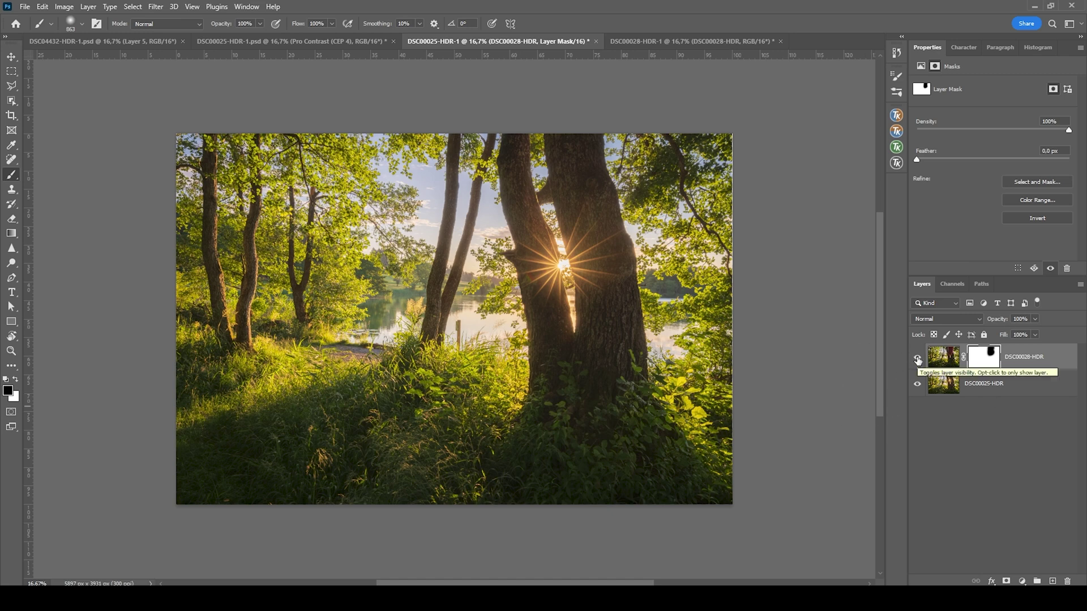
click(918, 358)
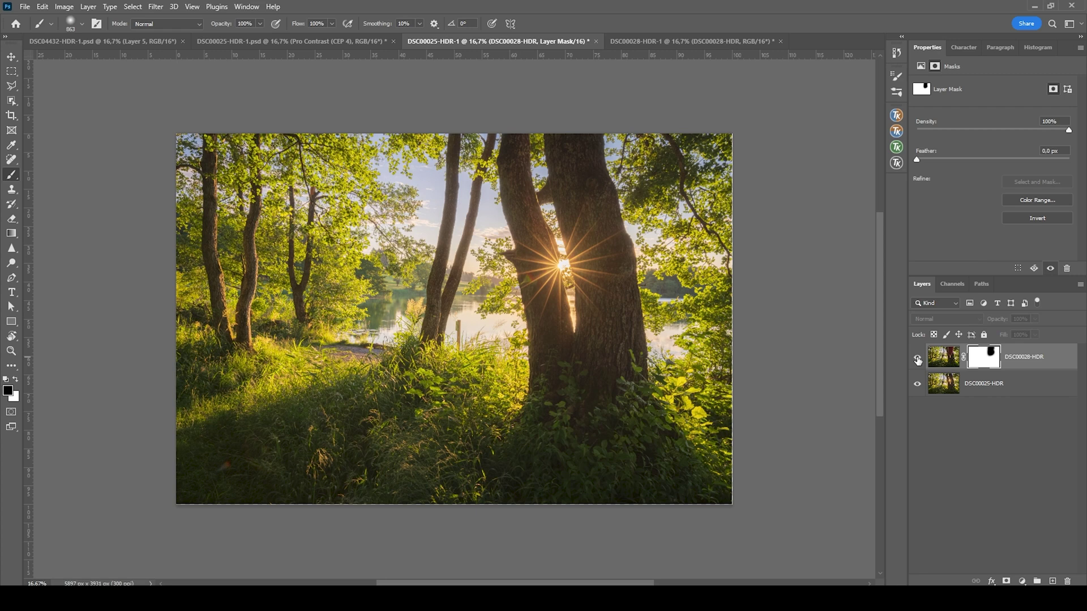
click(917, 359)
click(917, 359)
click(917, 359)
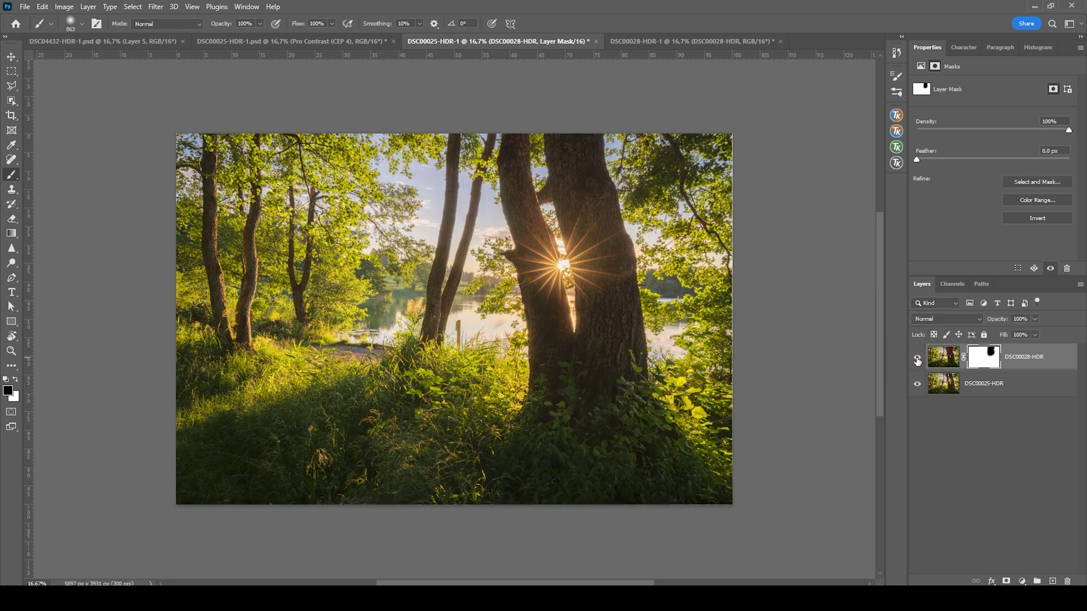
Paint black on the mask over the sun with a 1583 px brush.
click(969, 354)
mouse_move(565, 274)
mouse_down()
mouse_move(611, 218)
mouse_move(583, 267)
mouse_up()
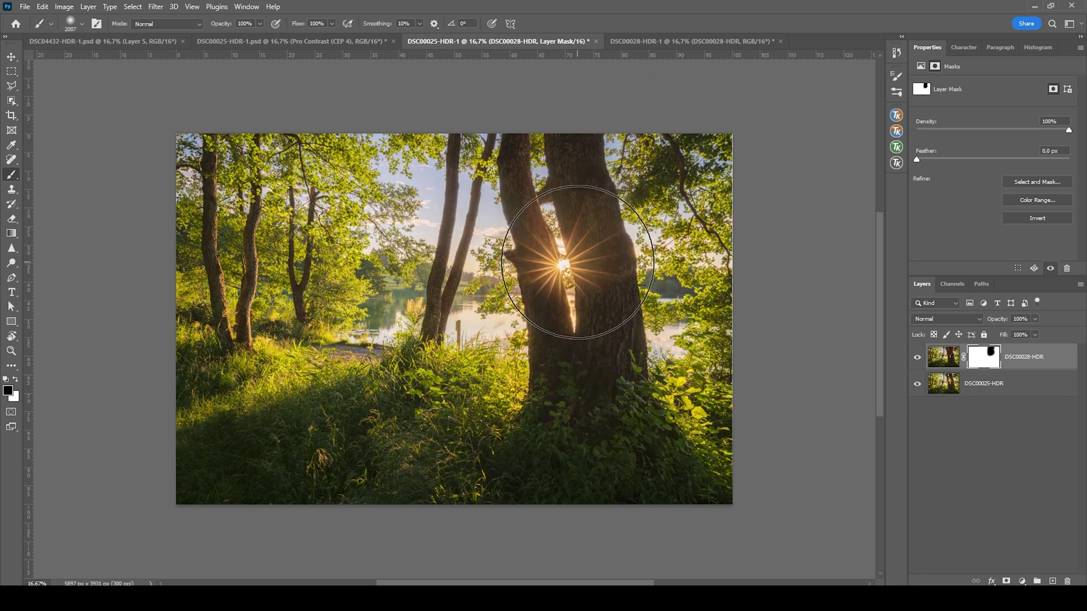
click(563, 266)
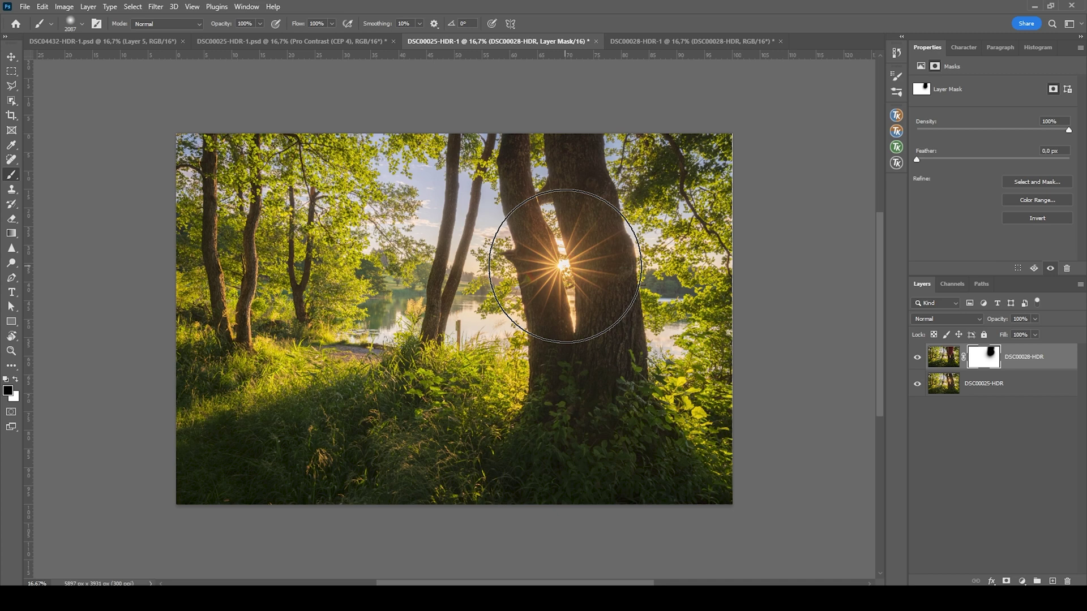
click(564, 266)
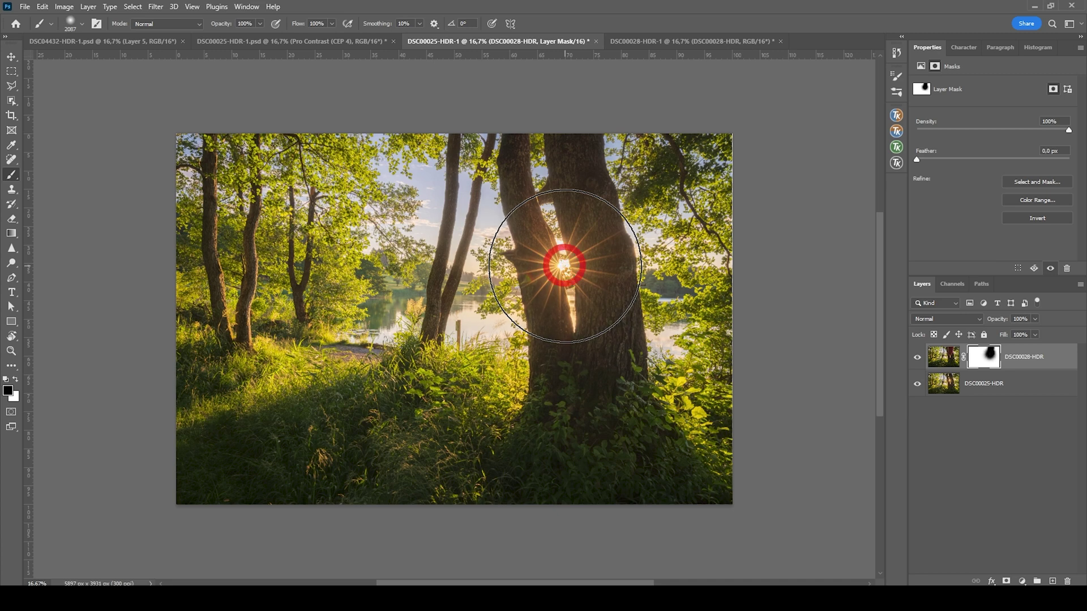
Toggle the top layer's visibility to check the sun-star blend, then target its pixels.
click(919, 359)
click(919, 359)
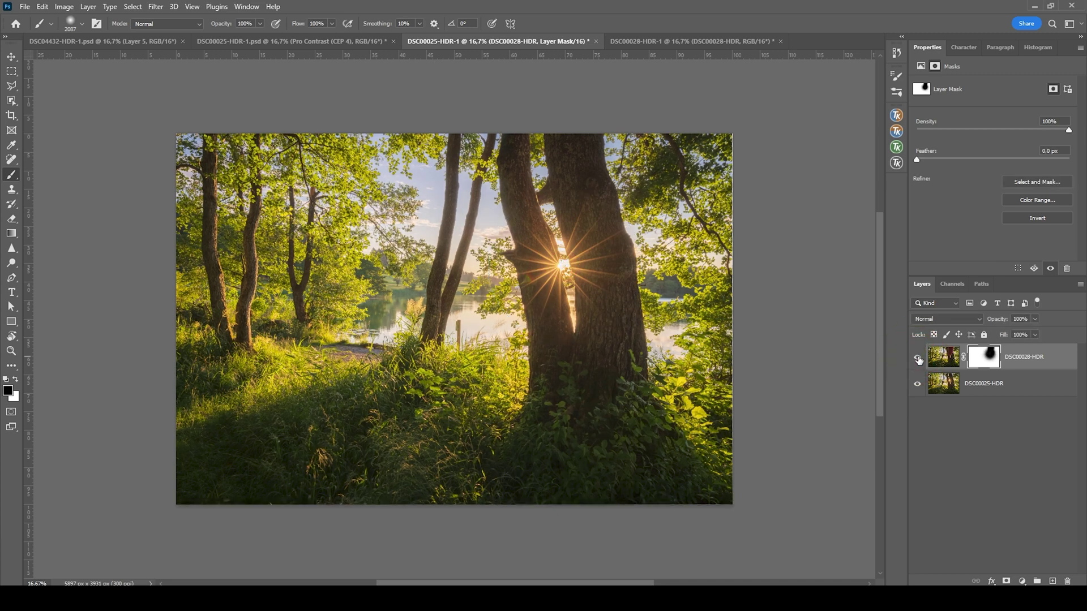
click(918, 359)
click(918, 358)
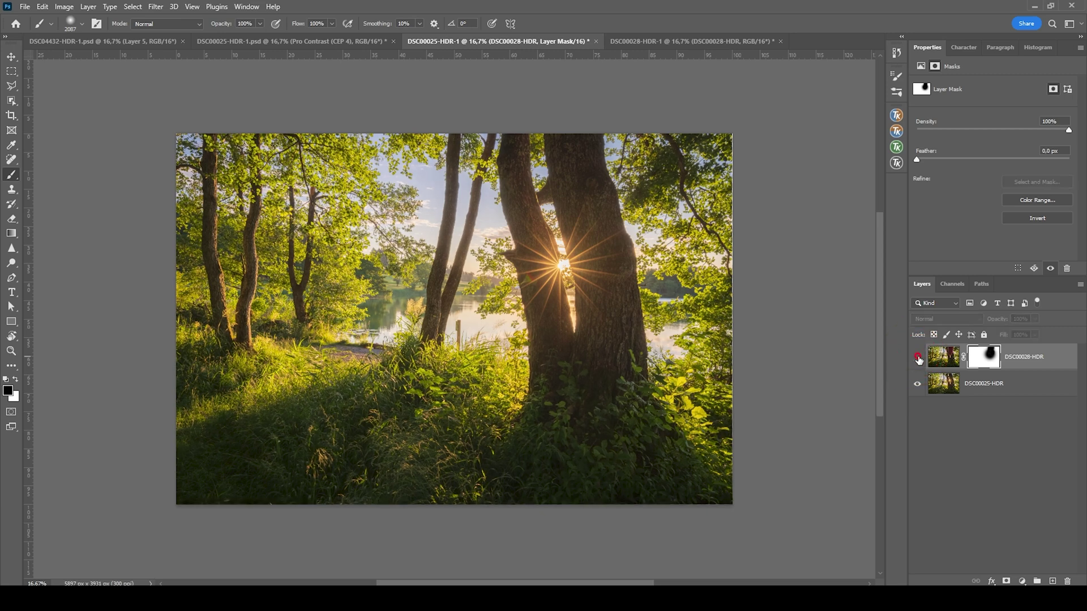
click(918, 358)
click(919, 359)
click(919, 359)
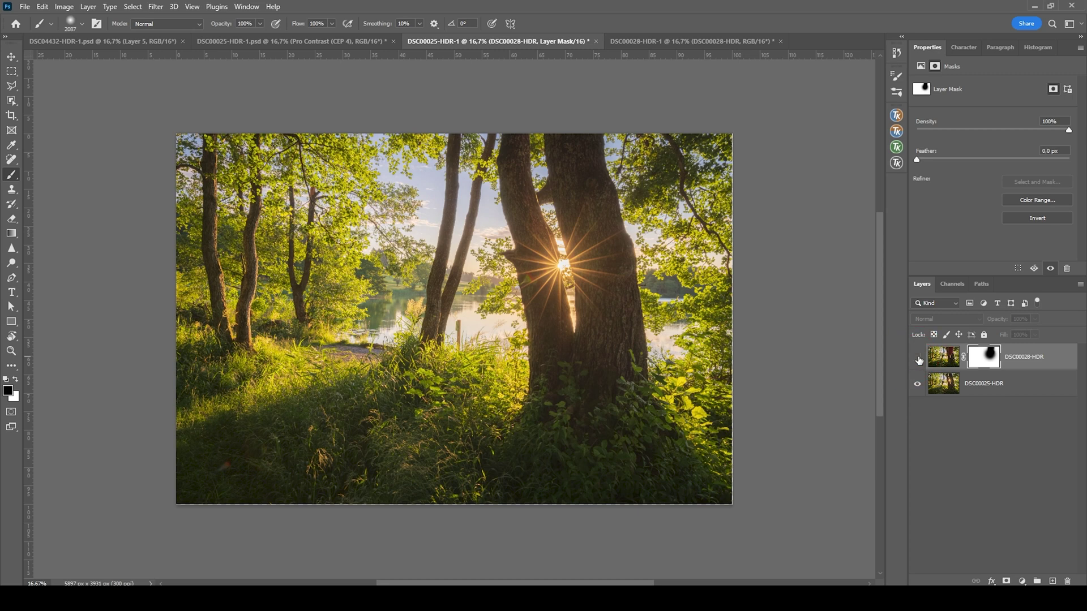
click(918, 359)
click(918, 359)
click(918, 358)
click(942, 357)
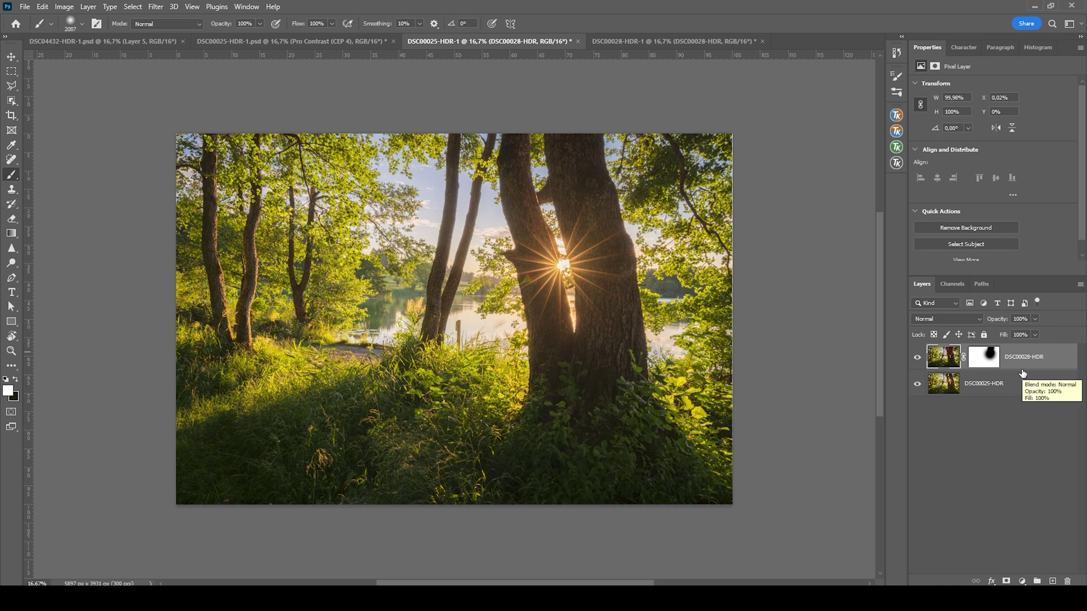
Merge all visible layers into Layer 1, convert it to a smart object, and open Camera Raw Filter.
key(ctrl+shift+alt+e)
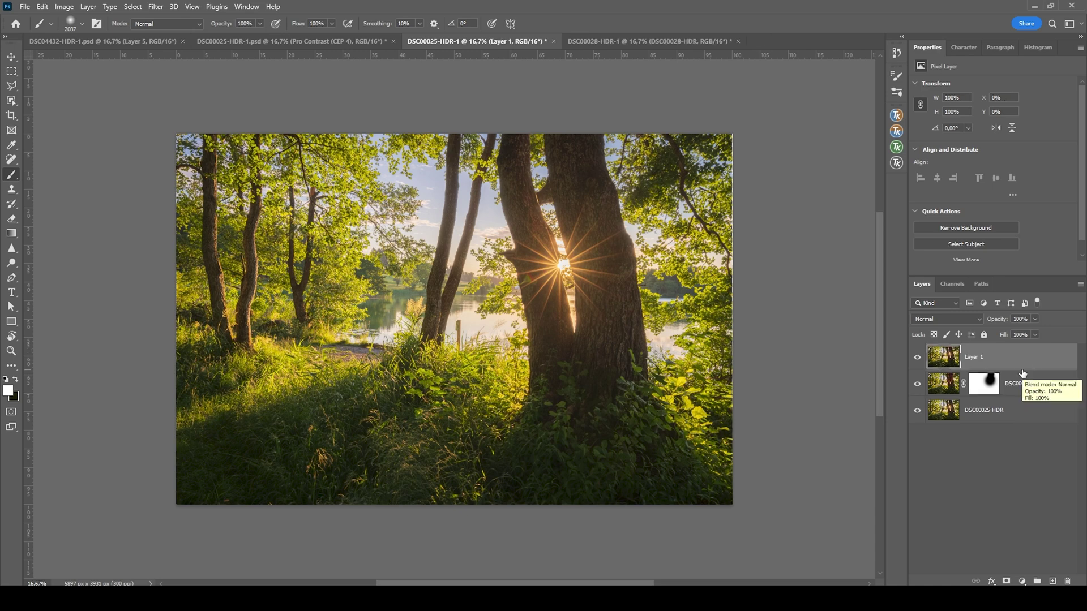
right_click(981, 363)
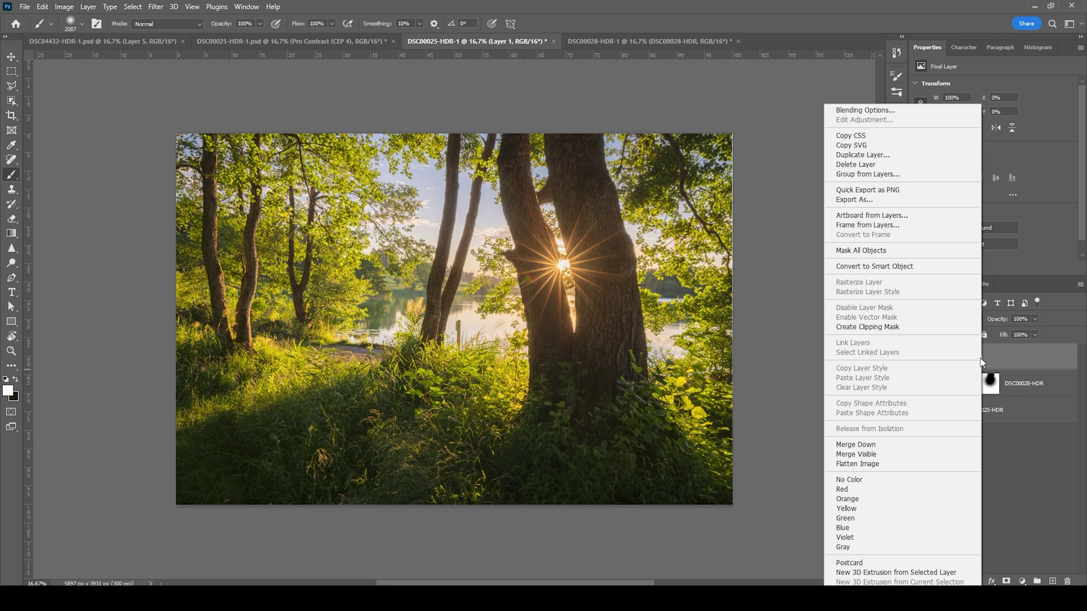
click(917, 271)
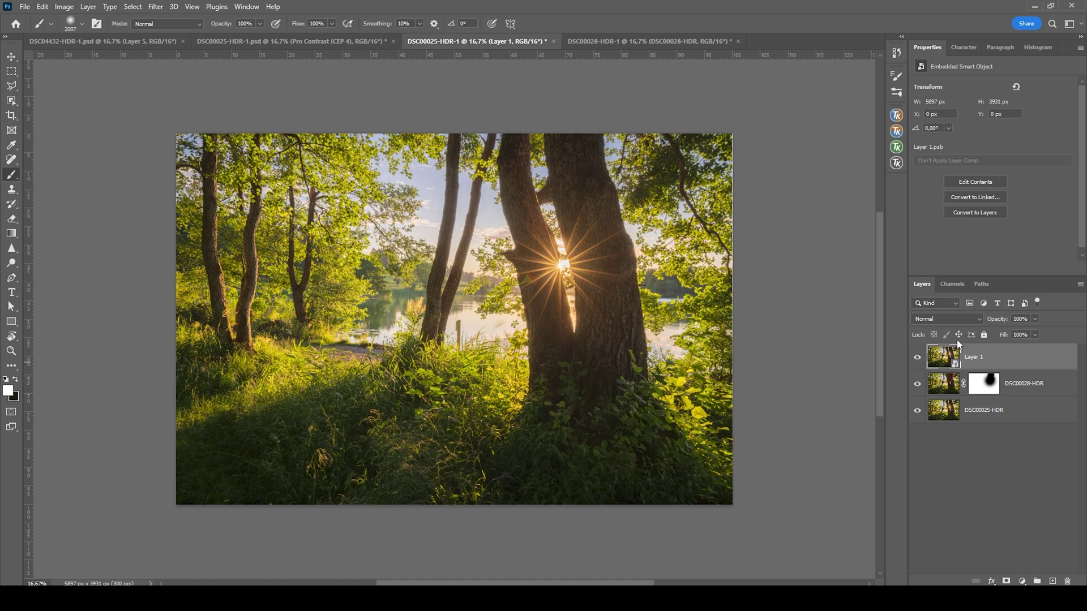
click(157, 6)
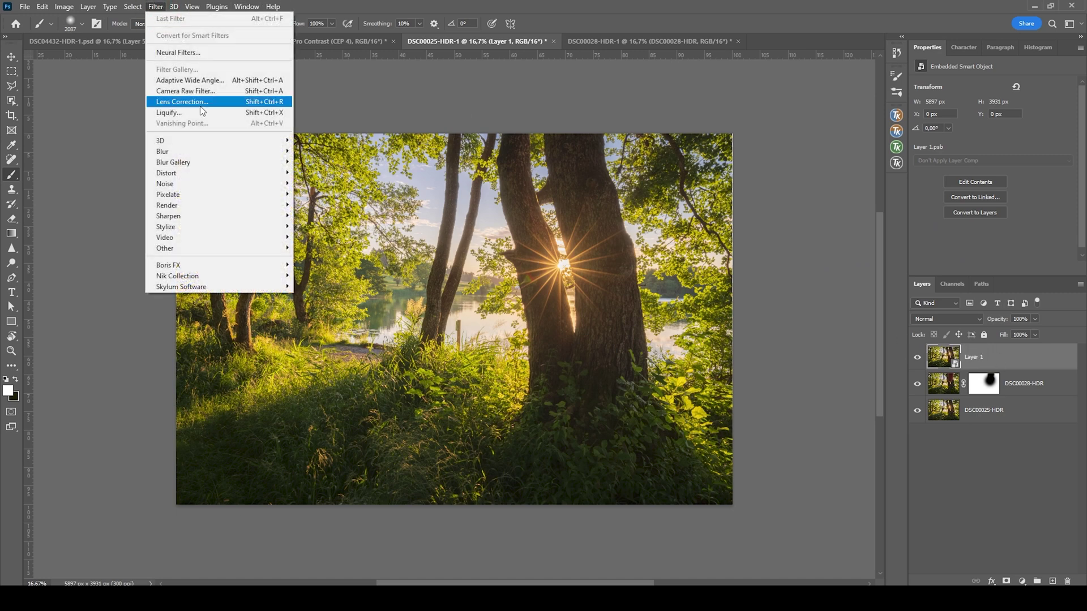
click(214, 92)
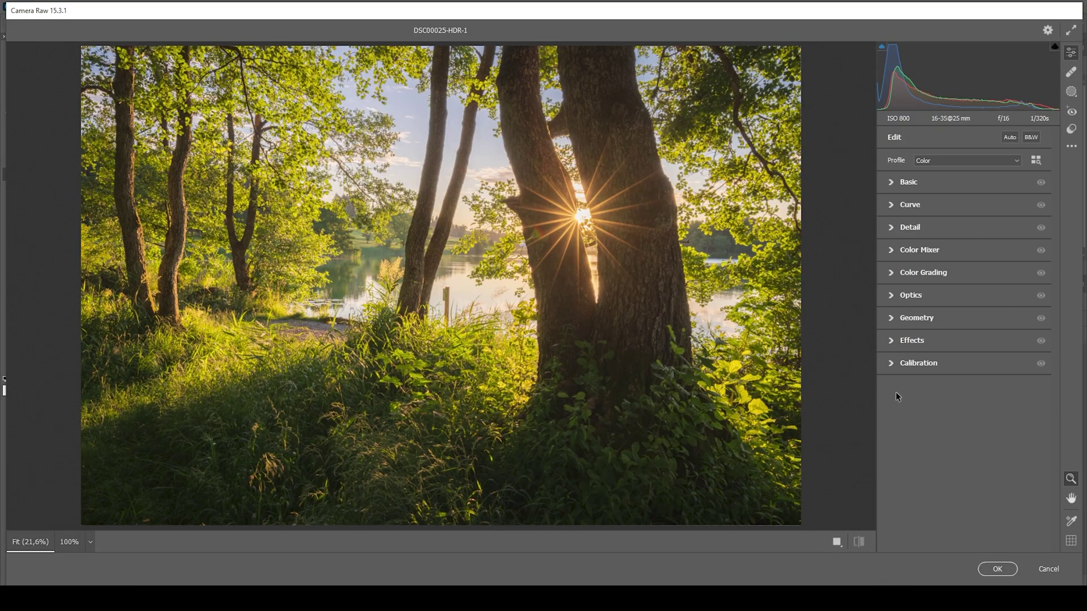
In Calibration, set Blue Primary Hue to -17 and Saturation to +22, then apply with OK.
click(889, 365)
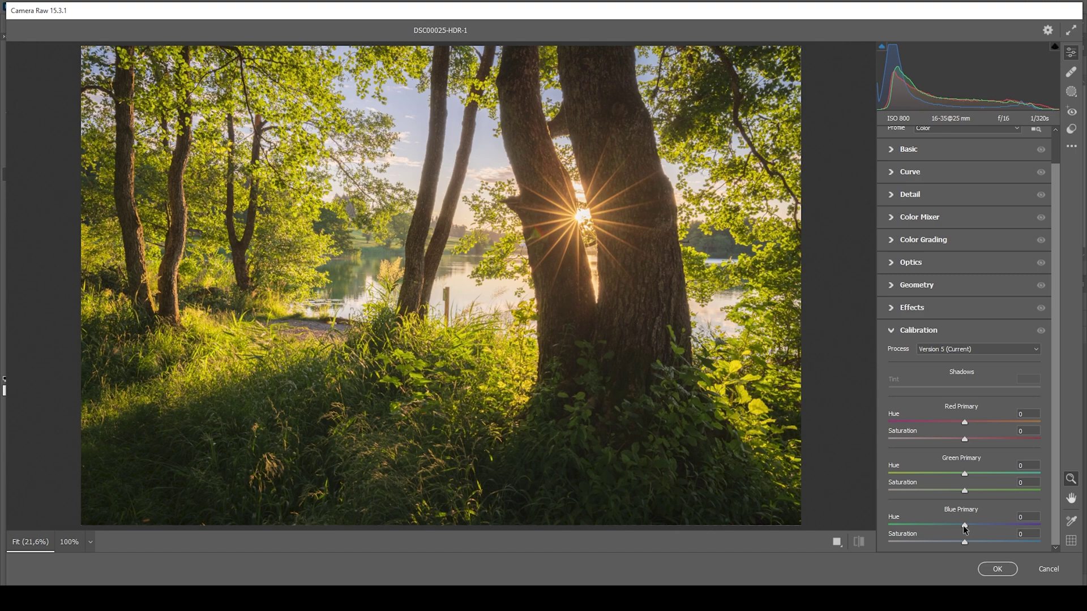
drag(964, 529, 950, 527)
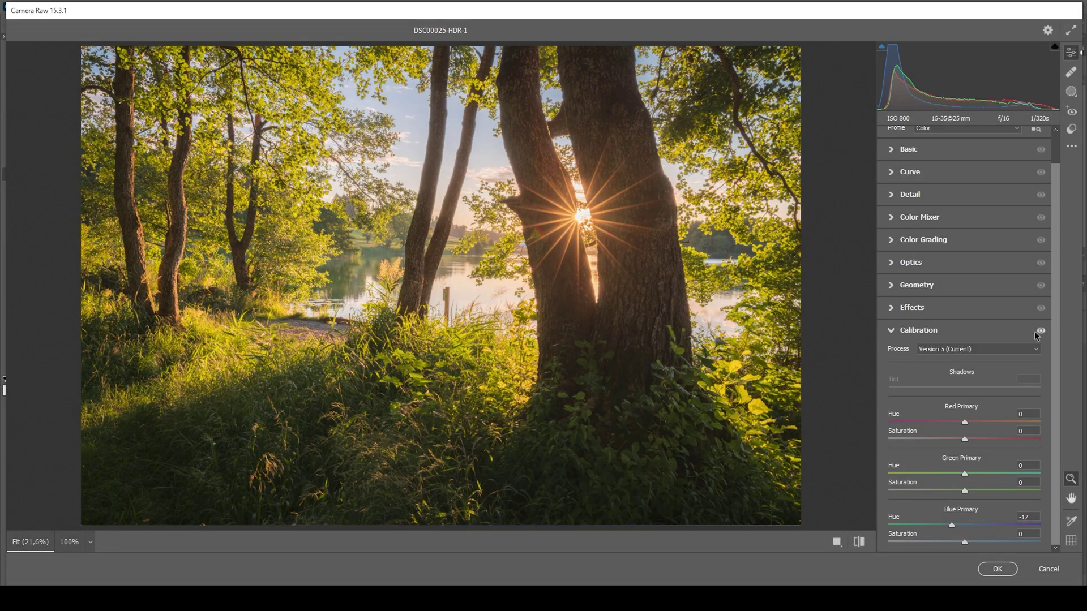
click(1040, 332)
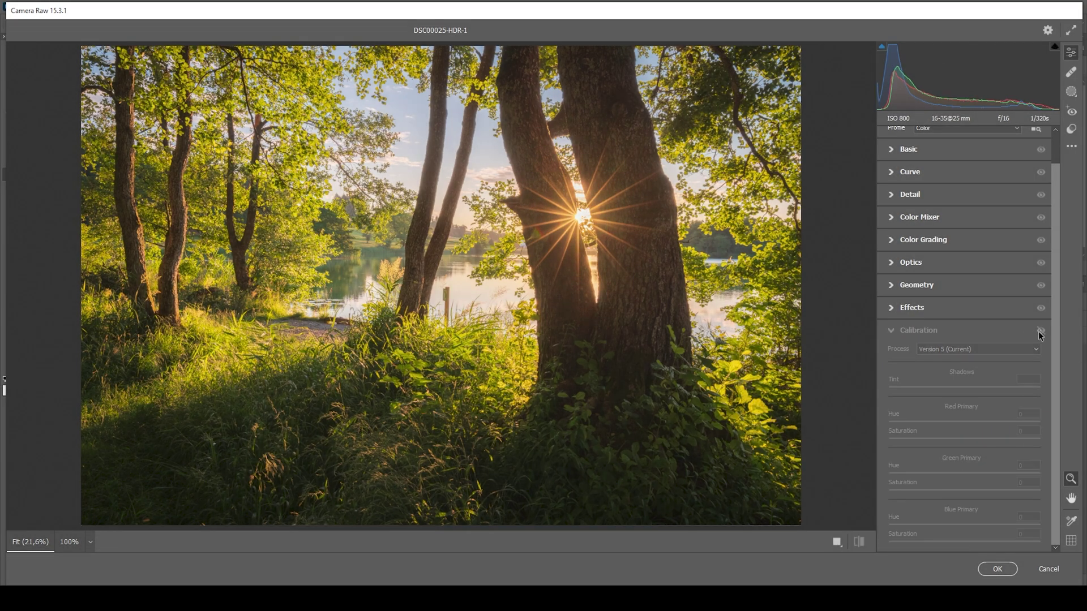
click(1039, 331)
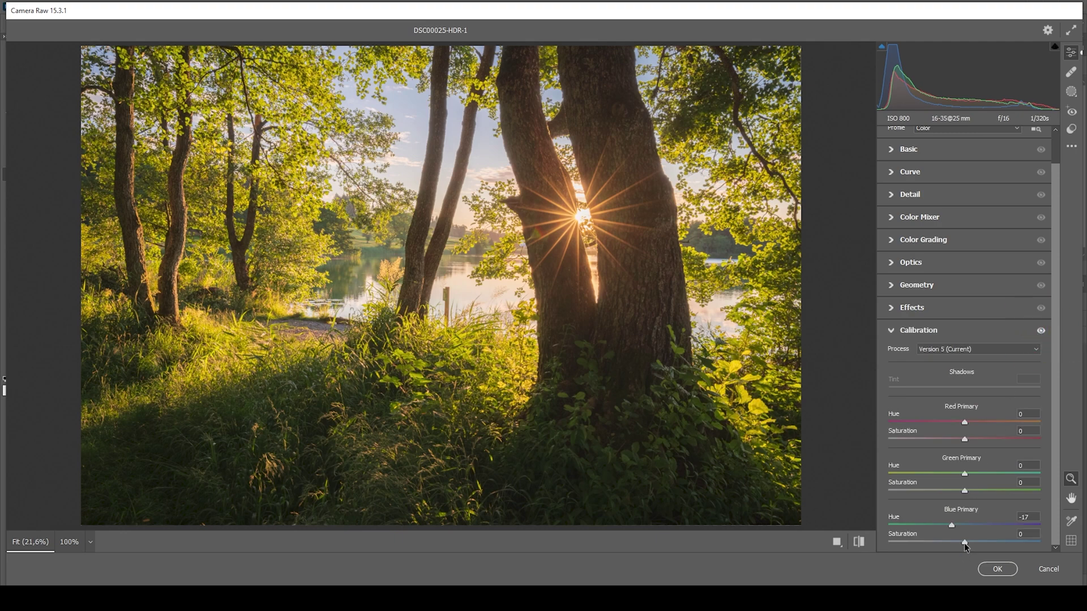
drag(963, 542, 980, 542)
click(997, 569)
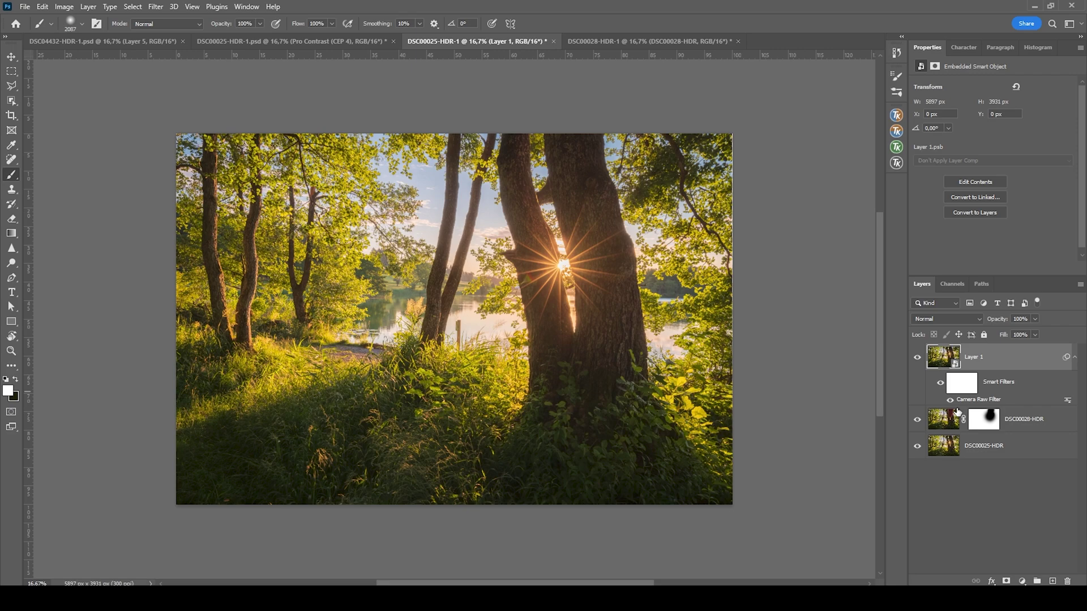
Add an inverted mask to Layer 1 and paint white around the sun to reveal the toning.
click(1005, 581)
scroll(568, 277, up, 5)
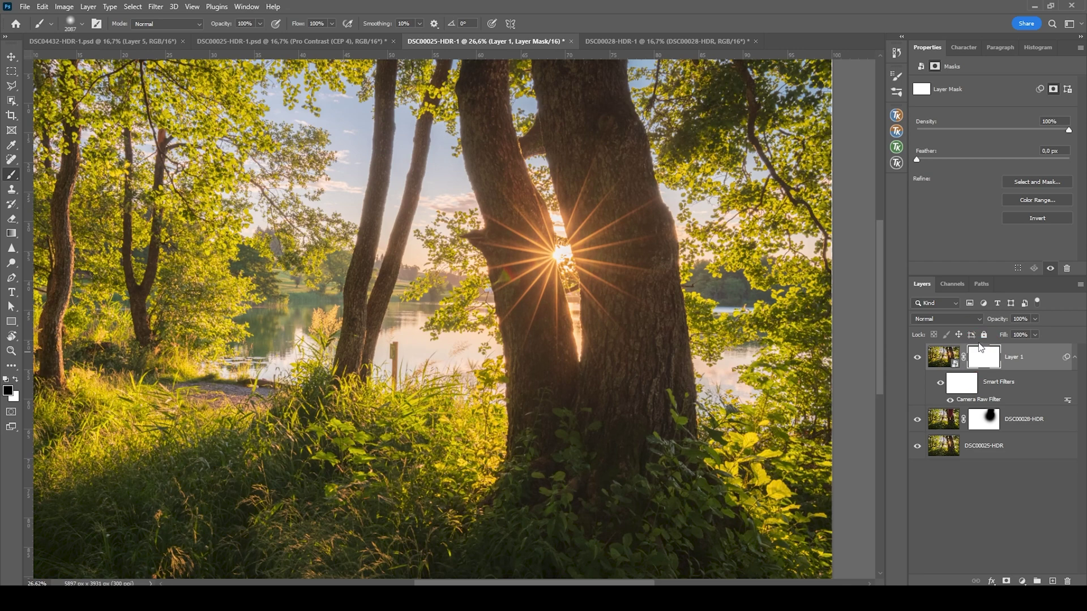
key(ctrl+i)
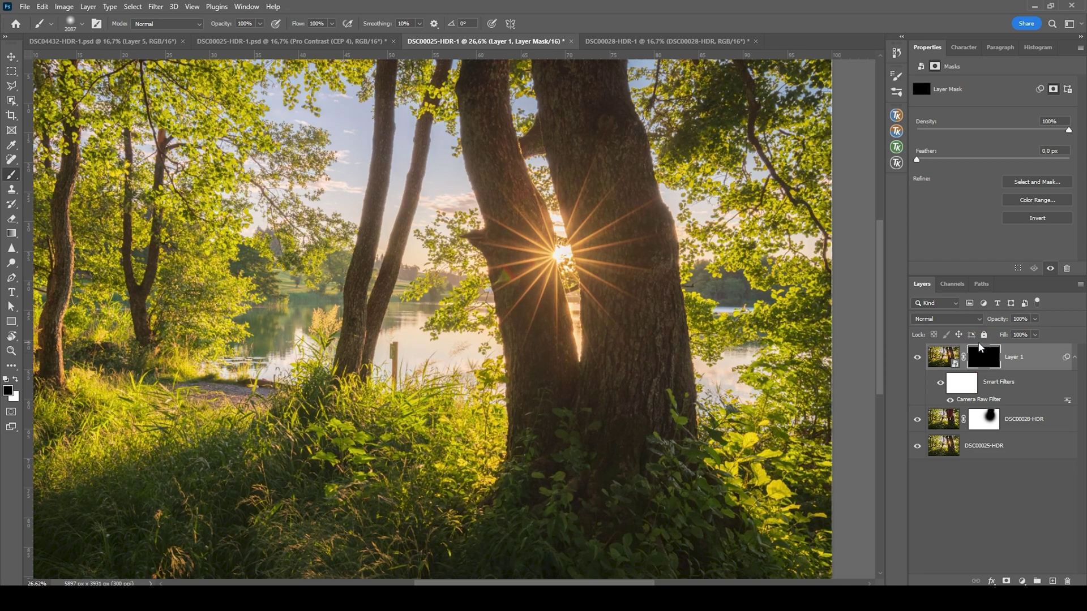
mouse_move(543, 257)
mouse_down()
mouse_move(572, 272)
mouse_move(562, 248)
mouse_up()
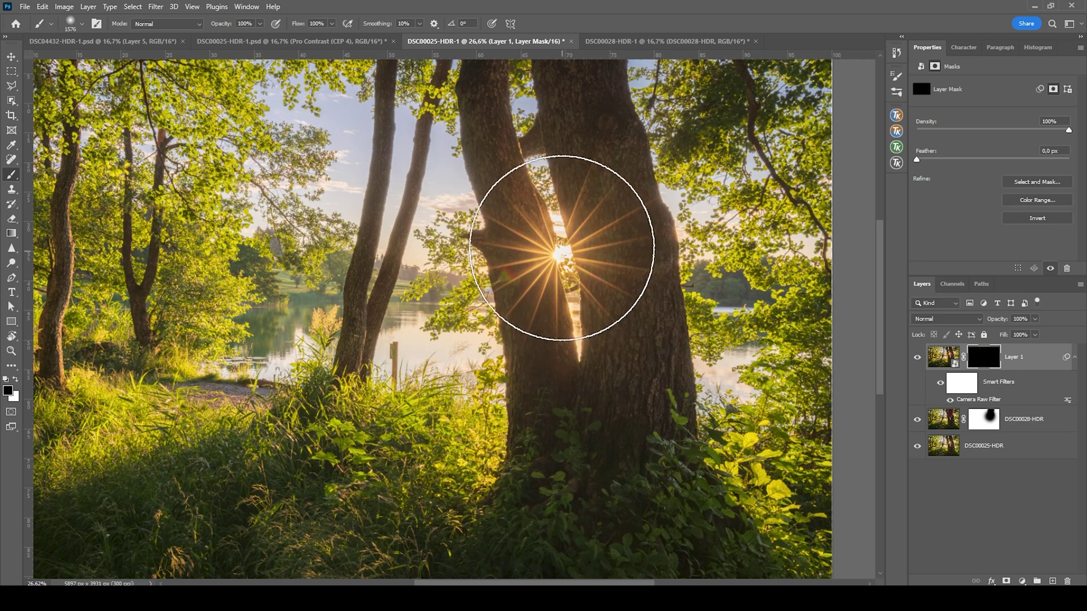
click(15, 380)
mouse_move(589, 262)
mouse_down()
mouse_move(540, 271)
mouse_move(582, 238)
mouse_move(593, 245)
mouse_move(582, 271)
mouse_up()
click(570, 256)
scroll(600, 277, down, 1)
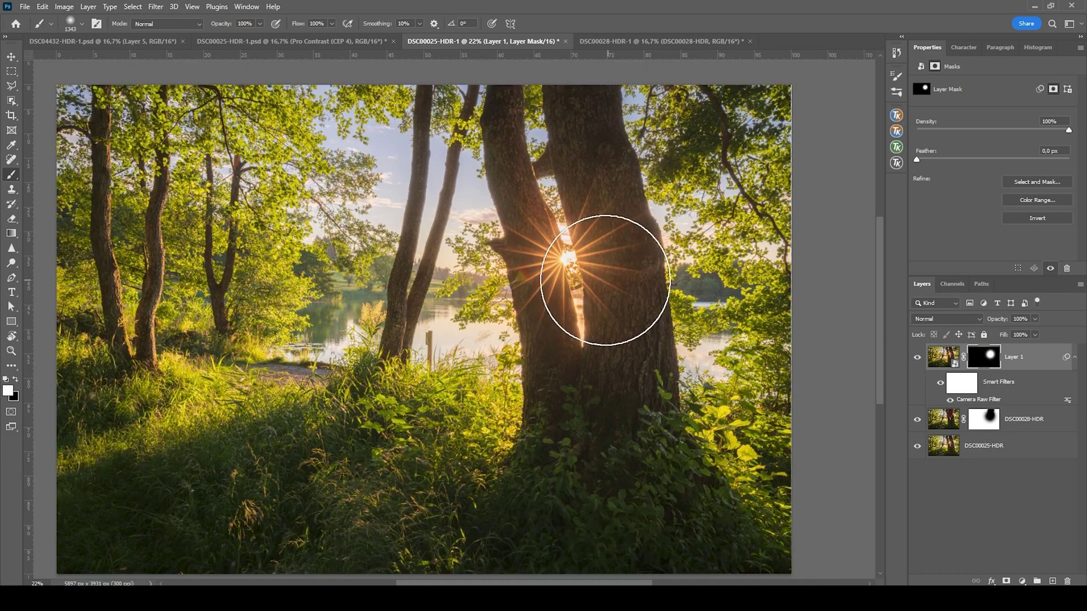
scroll(605, 279, down, 1)
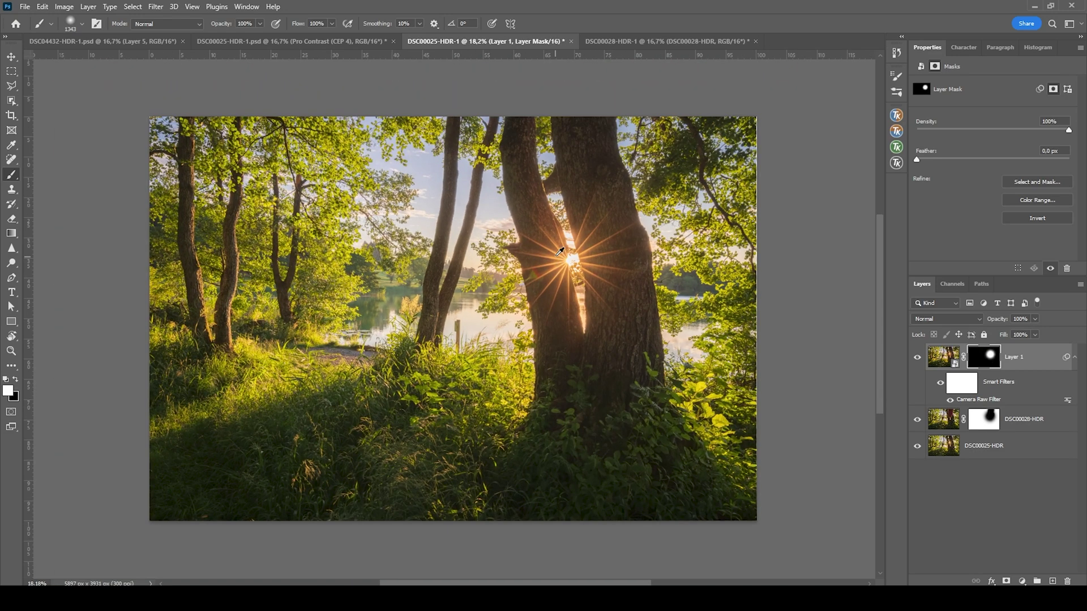
Compare Layer 1 on and off, then merge all visible layers into Layer 2.
click(918, 358)
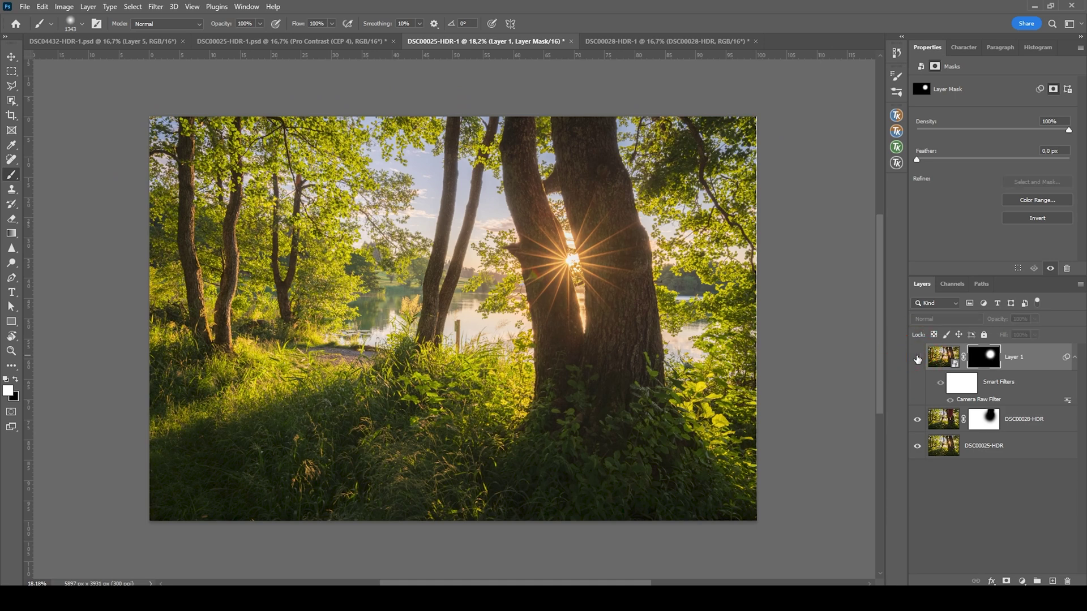
click(917, 359)
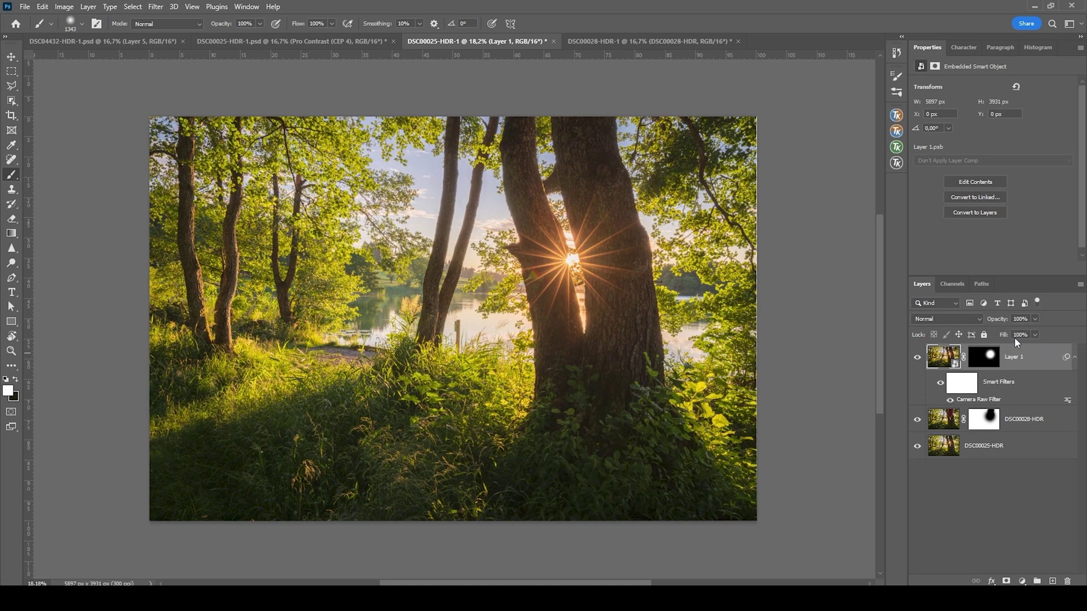
key(ctrl+shift+alt+e)
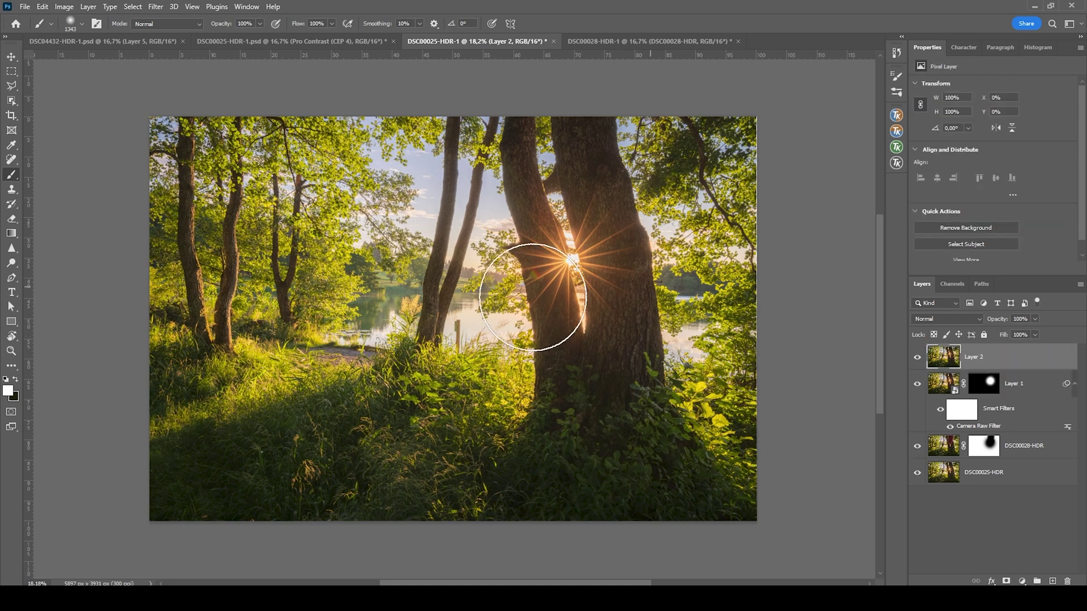
Heal the wooden signpost out of the water with the Spot Healing Brush.
click(11, 159)
scroll(511, 351, up, 3)
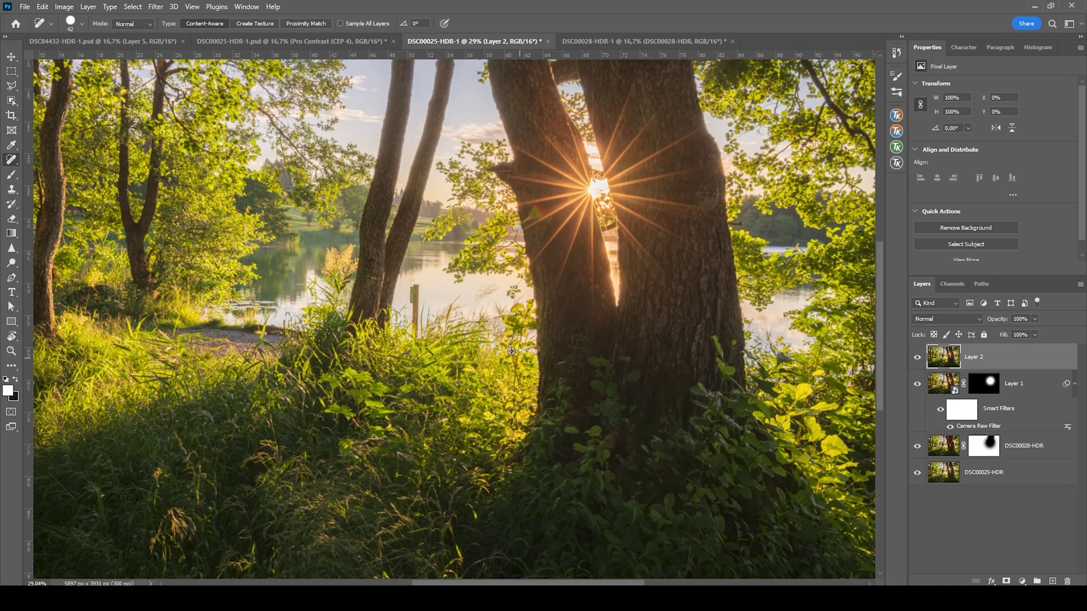
scroll(418, 298, up, 5)
alt+right_click(417, 256)
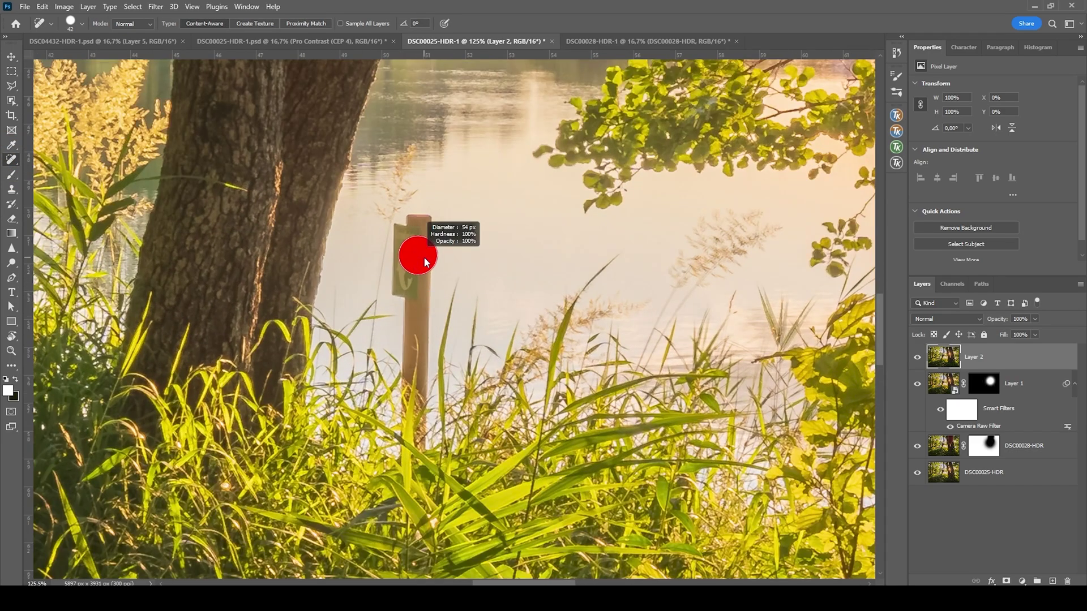
drag(416, 233, 416, 362)
scroll(416, 362, down, 5)
scroll(675, 209, up, 4)
Heal the small spot and the lens-flare patch off the sunlit trunk.
alt+right_click(626, 209)
click(614, 210)
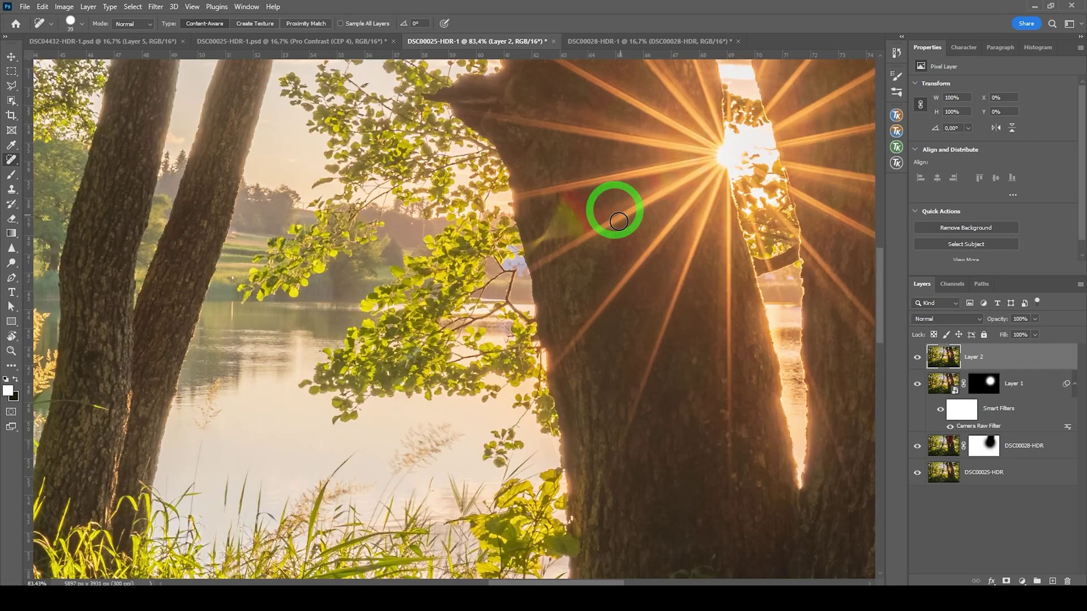
scroll(619, 221, up, 1)
alt+right_click(597, 230)
click(517, 240)
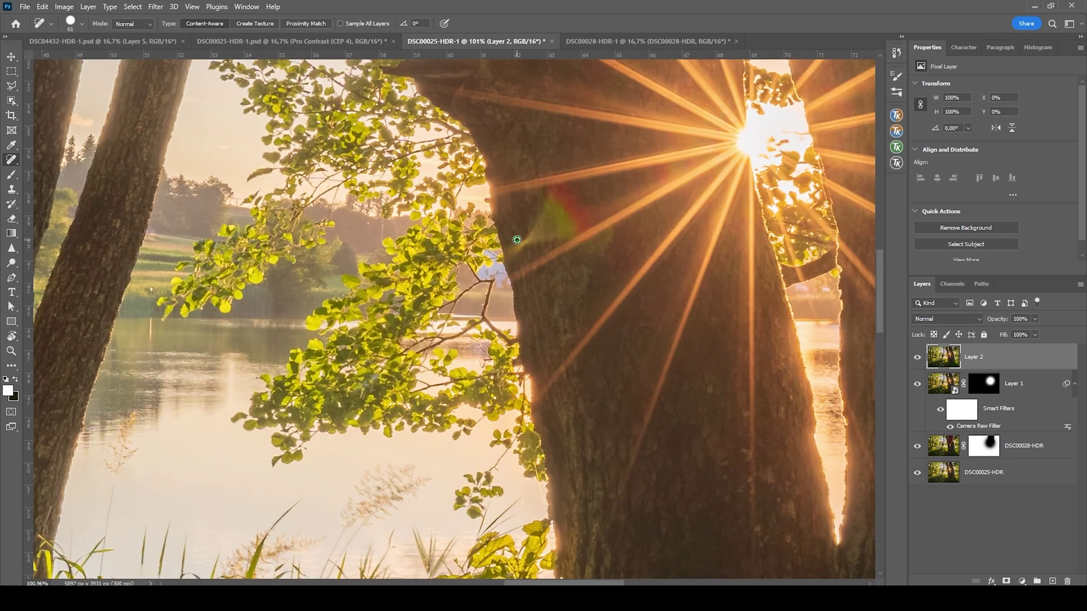
mouse_move(517, 240)
mouse_down()
mouse_move(561, 197)
mouse_move(548, 231)
mouse_move(600, 218)
mouse_up()
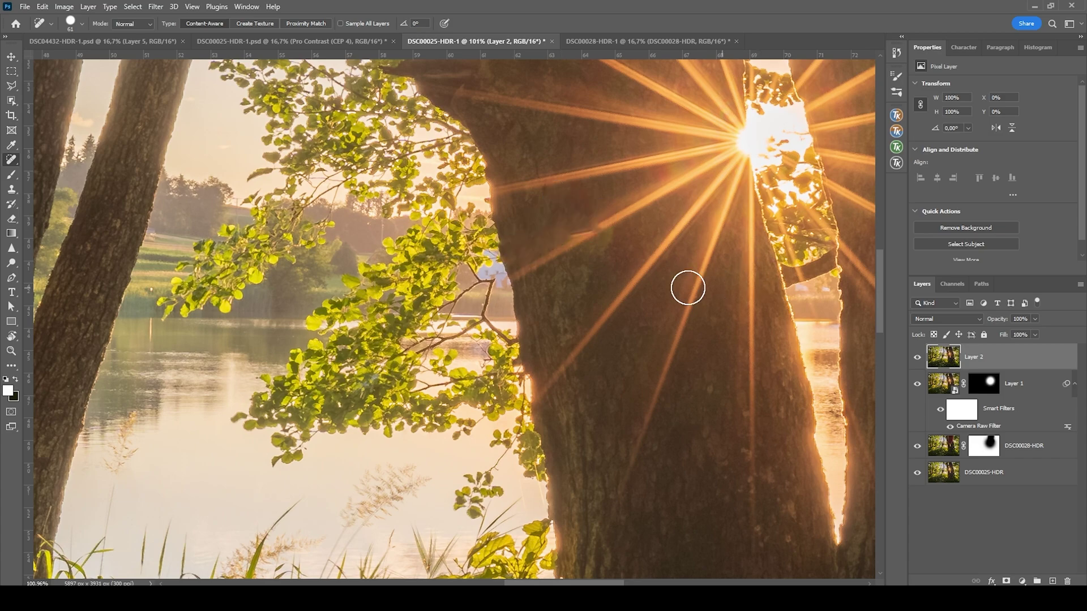
scroll(588, 277, down, 8)
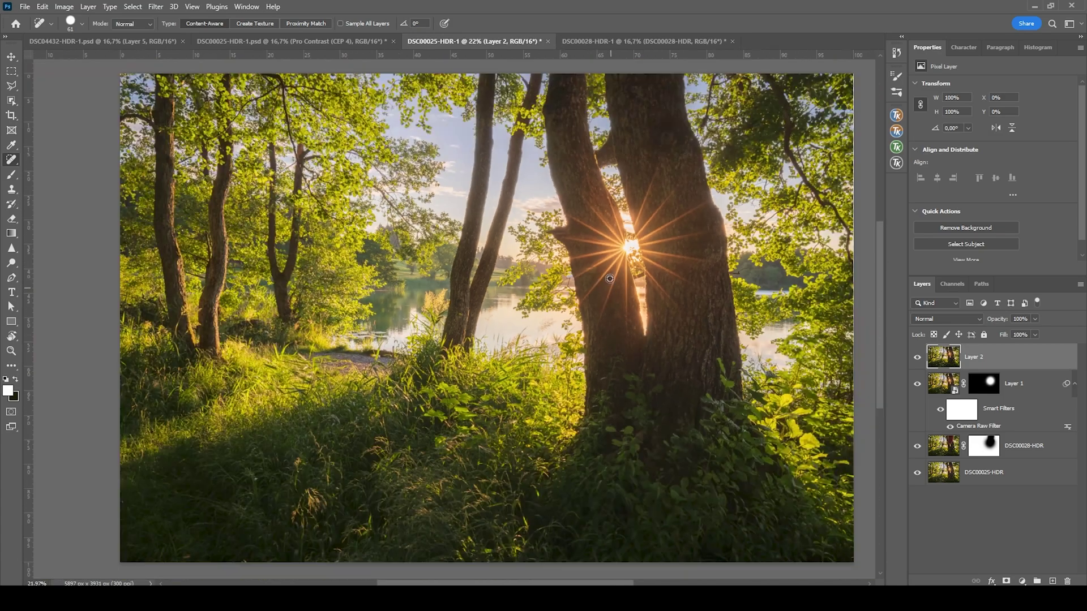
scroll(609, 279, down, 2)
scroll(606, 305, right, 2)
scroll(602, 335, up, 1)
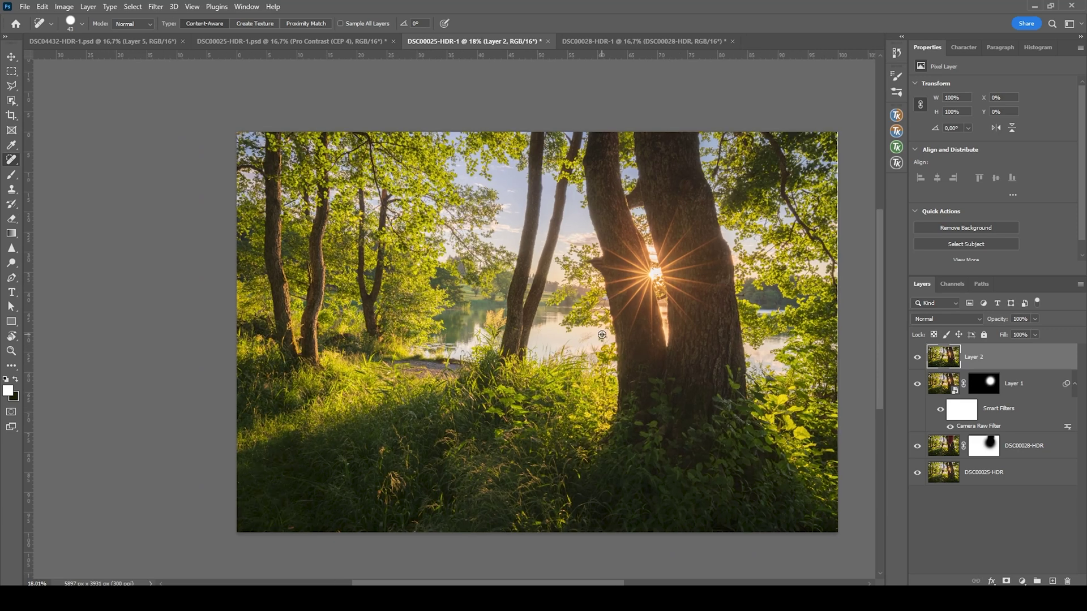
scroll(605, 338, right, 1)
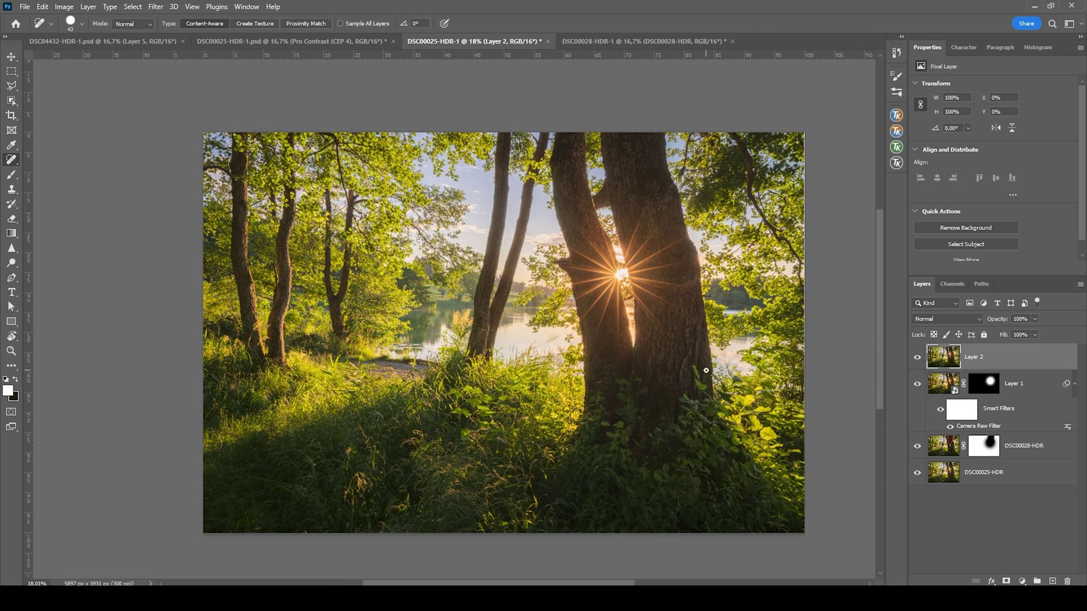